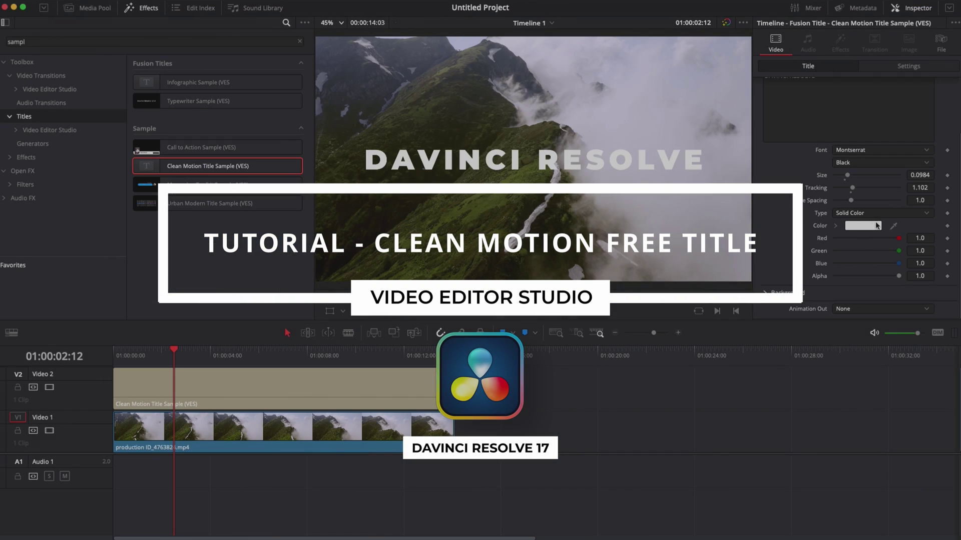
- Open the colour picker for the DAVINCI RESOLVE title text in the Inspector
{"action": "left_click", "coordinate": [877, 226]}
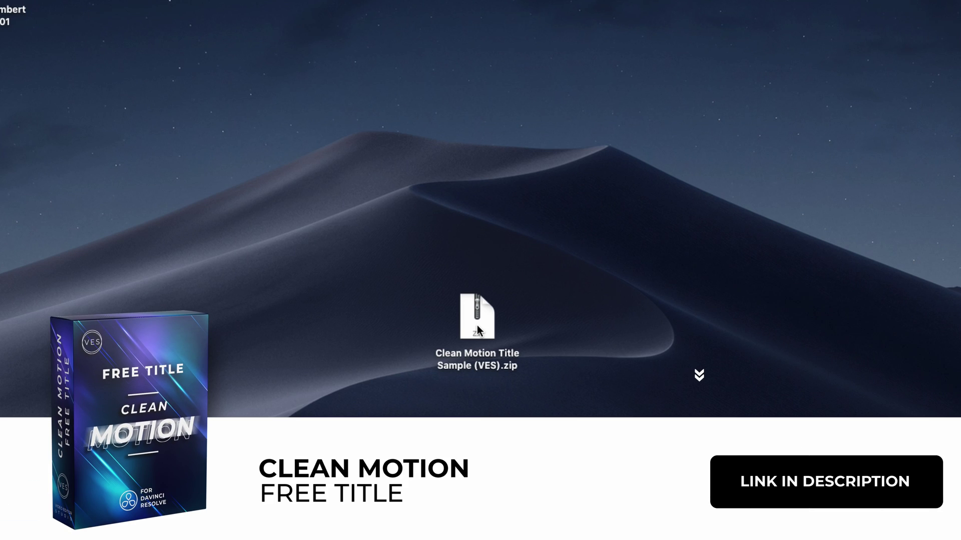
- Extract the Clean Motion Title Sample (VES) zip and open the extracted folder
{"action": "double_click", "coordinate": [478, 330]}
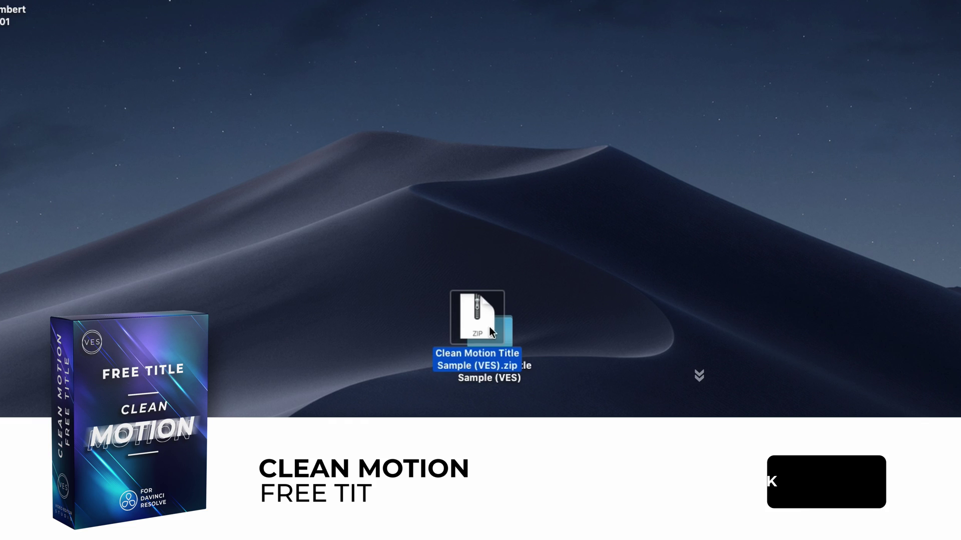
{"action": "left_click_drag", "start_coordinate": [490, 332], "coordinate": [577, 323]}
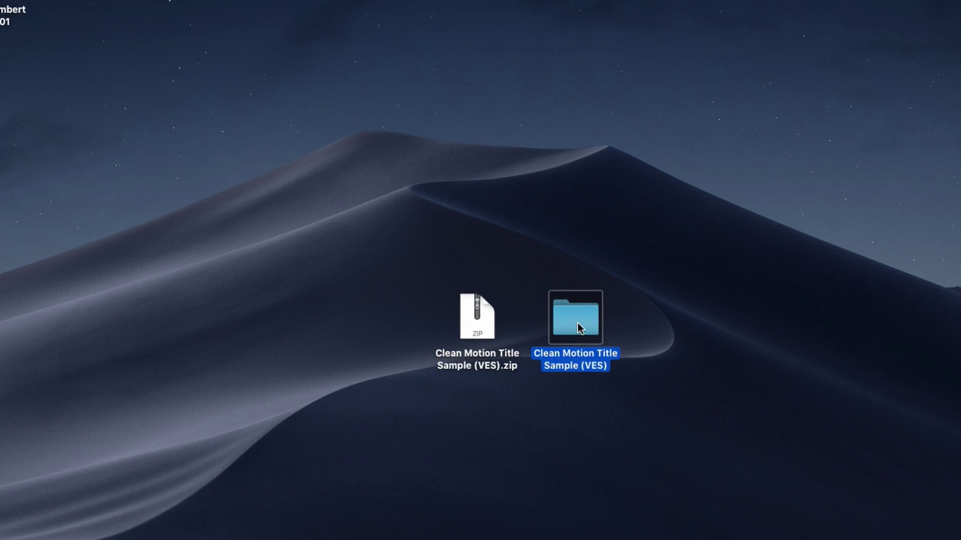
{"action": "double_click", "coordinate": [576, 325]}
{"action": "left_click_drag", "start_coordinate": [505, 1], "coordinate": [527, 187]}
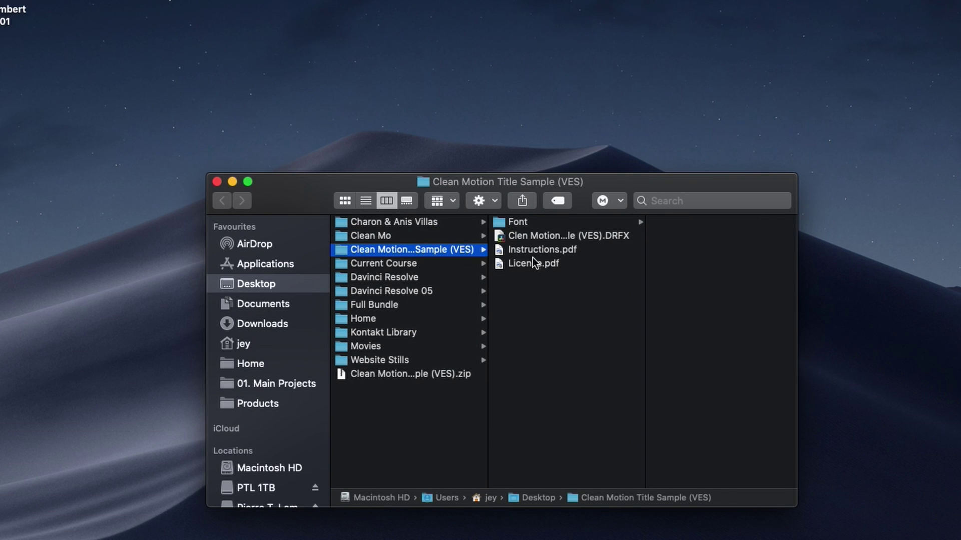
- Preview the Licence and Instructions PDFs and Montserrat-Black font, then select the DRFX file
{"action": "left_click", "coordinate": [527, 263]}
{"action": "left_click", "coordinate": [519, 249]}
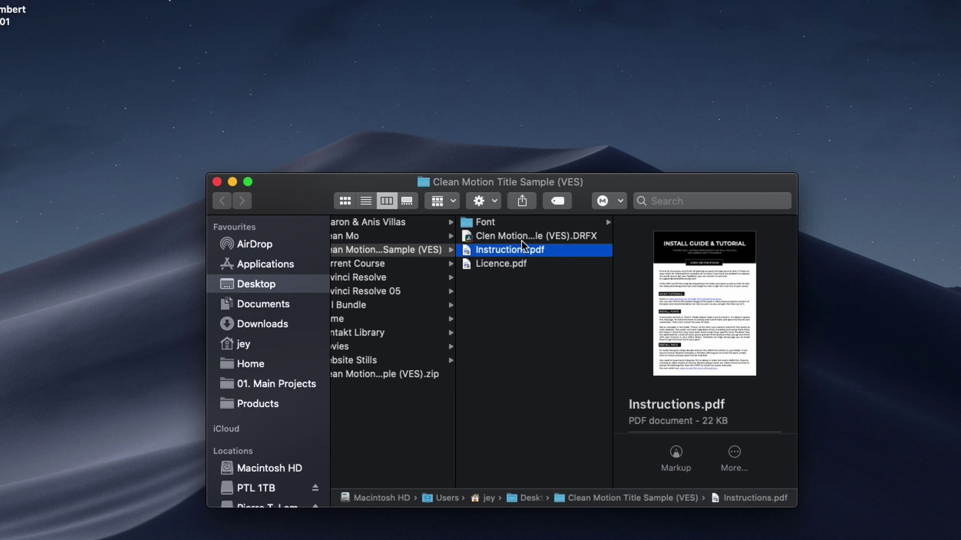
{"action": "left_click", "coordinate": [523, 234]}
{"action": "left_click", "coordinate": [506, 221]}
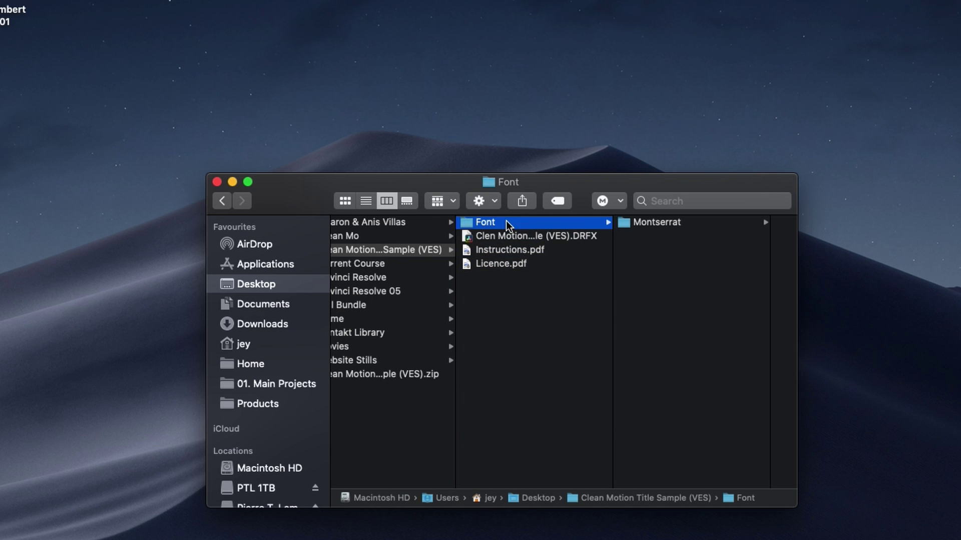
{"action": "left_click", "coordinate": [642, 221]}
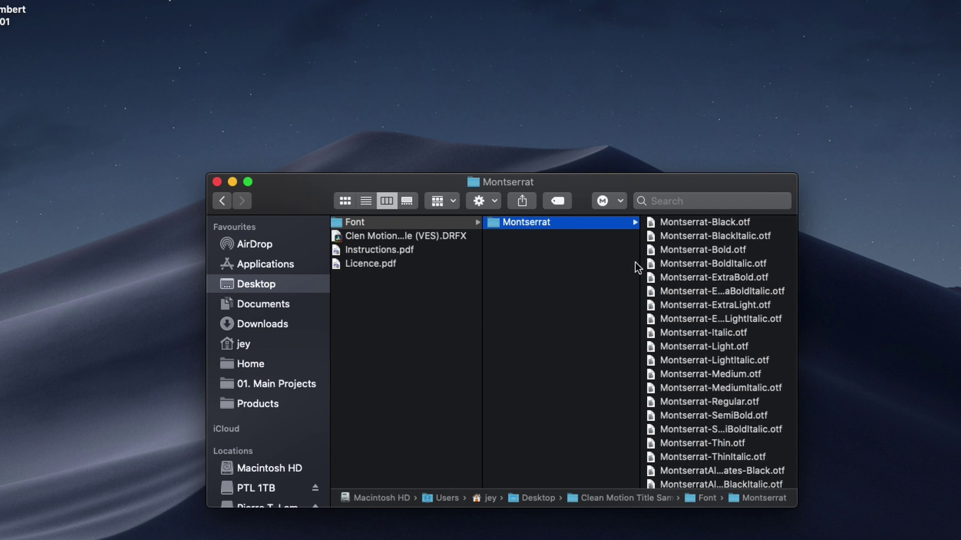
{"action": "left_click", "coordinate": [696, 222]}
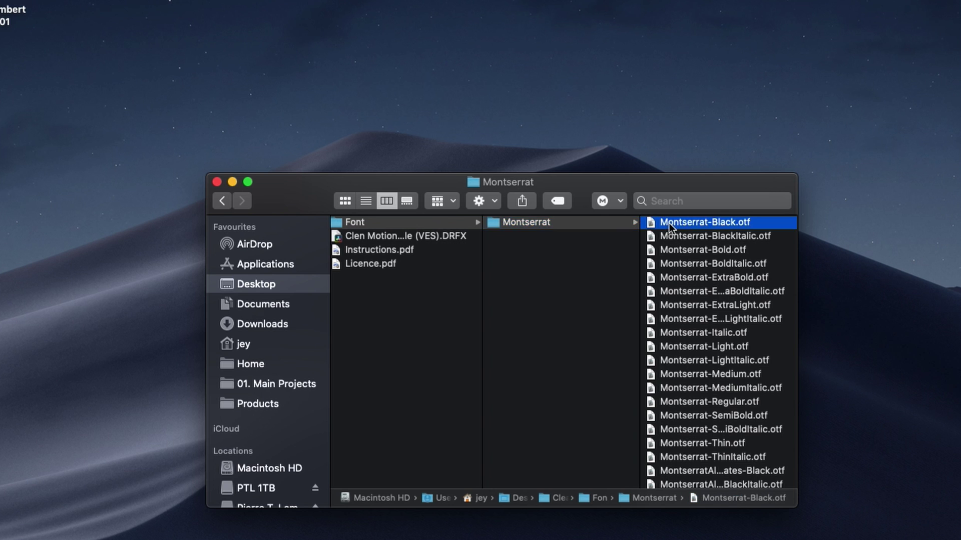
{"action": "scroll", "coordinate": [547, 466], "scroll_direction": "down", "scroll_amount": 3}
{"action": "scroll", "coordinate": [524, 408], "scroll_direction": "up", "scroll_amount": 3}
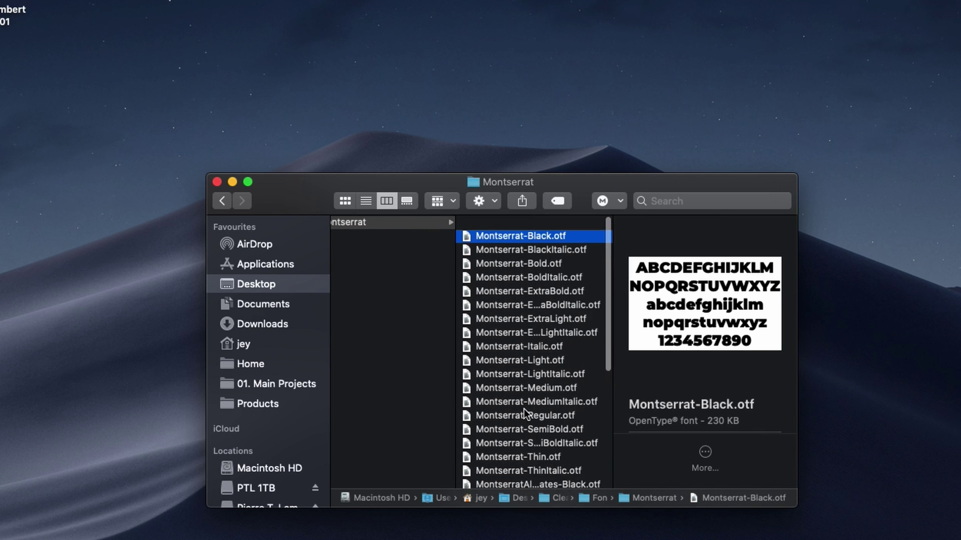
{"action": "scroll", "coordinate": [395, 310], "scroll_direction": "left", "scroll_amount": 5}
{"action": "left_click", "coordinate": [430, 237]}
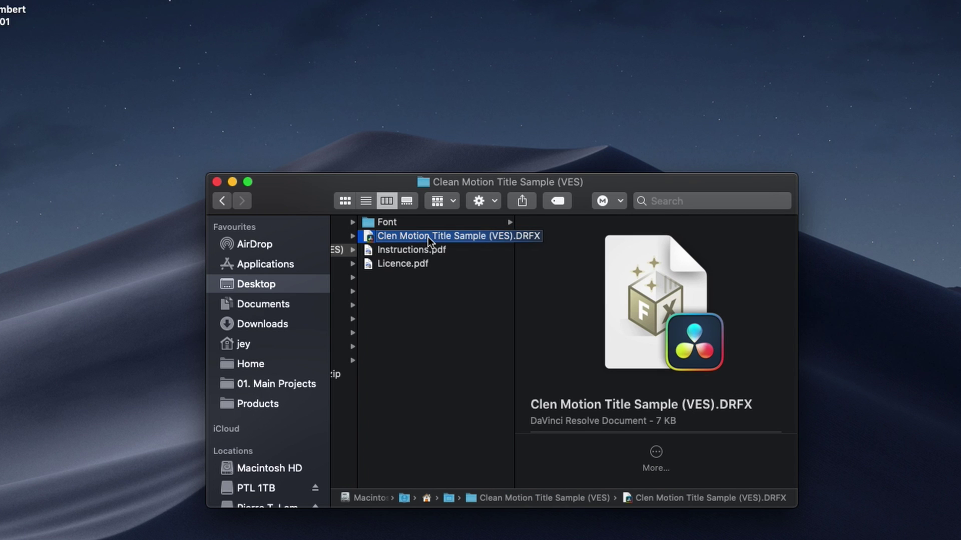
- Install the Clean Motion Title Sample DRFX bundle into DaVinci Resolve's Effects Library
{"action": "double_click", "coordinate": [423, 237]}
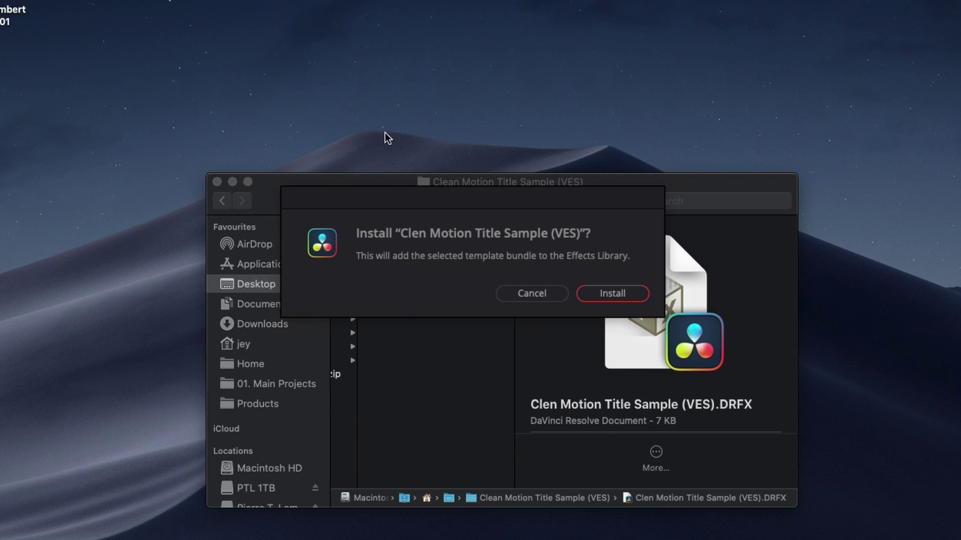
{"action": "left_click", "coordinate": [612, 294]}
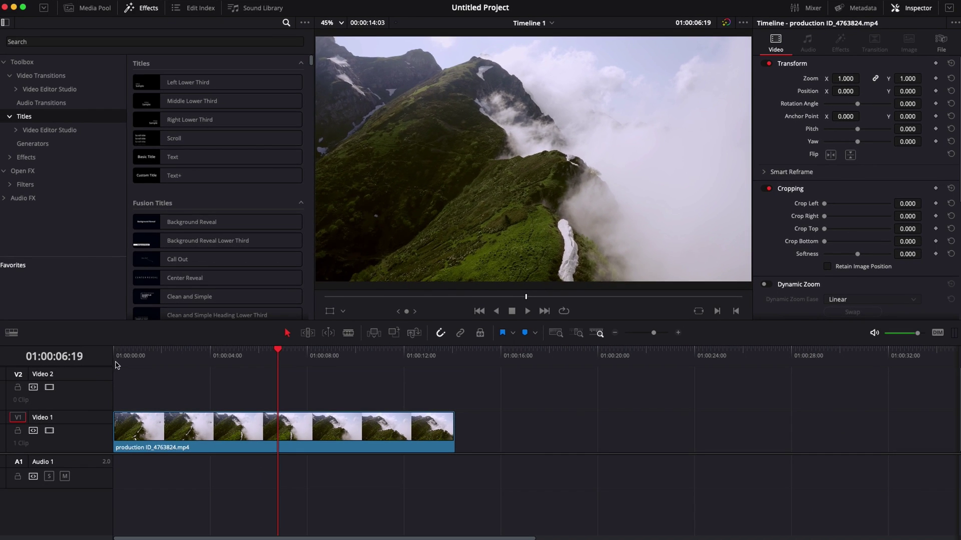
- Reopen the Titles library and search 'sampl' to list Clean Motion Title Sample (VES)
{"action": "left_click", "coordinate": [115, 362]}
{"action": "left_click", "coordinate": [146, 8]}
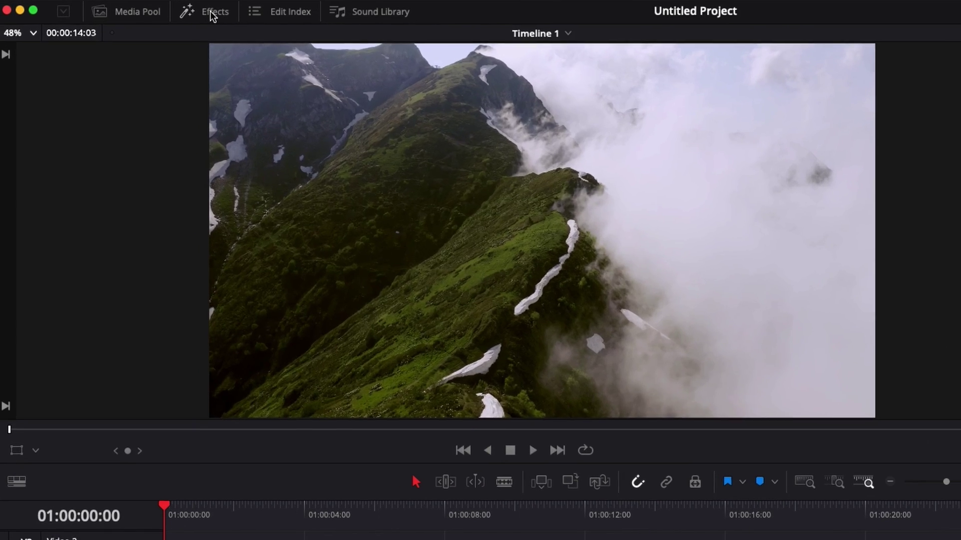
{"action": "left_click", "coordinate": [213, 15]}
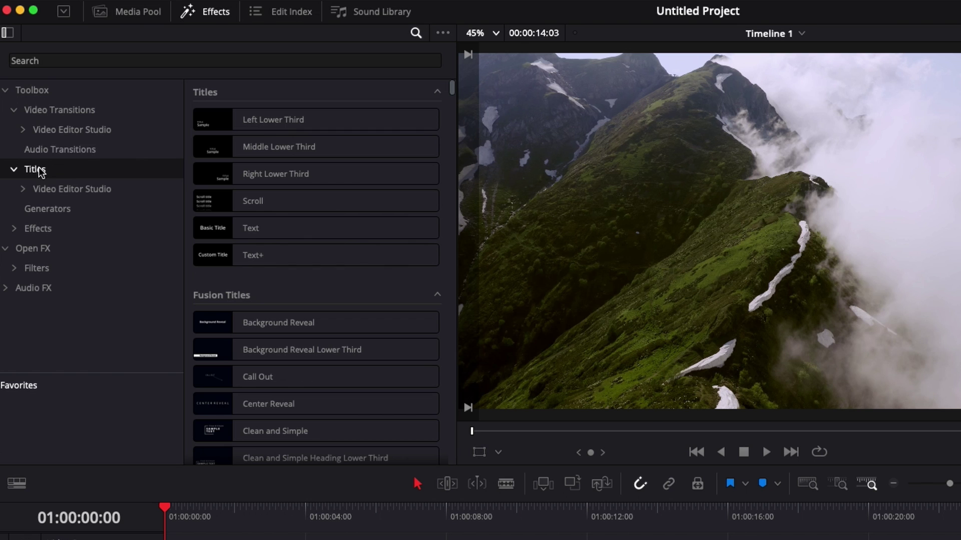
{"action": "left_click", "coordinate": [42, 61]}
{"action": "type", "text": "clean"}
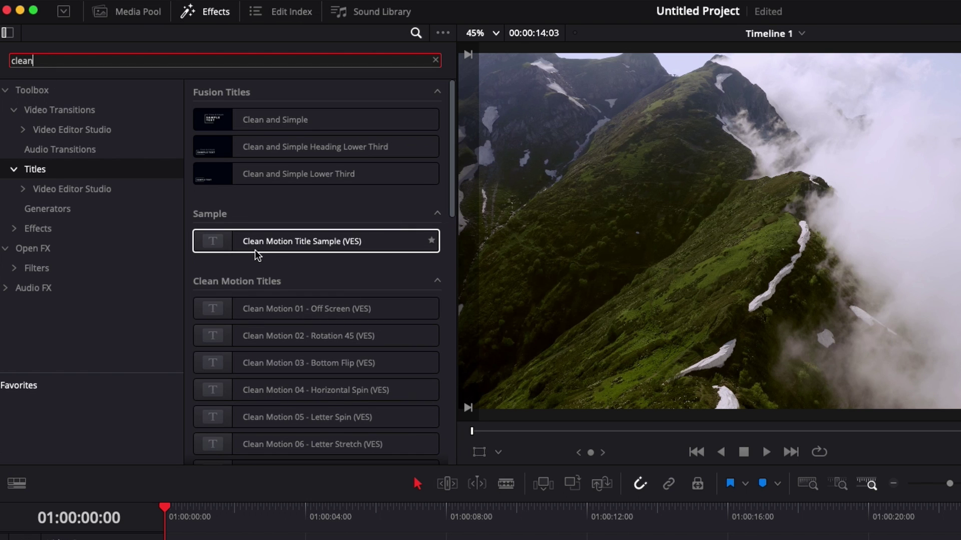
{"action": "mouse_move", "coordinate": [223, 250]}
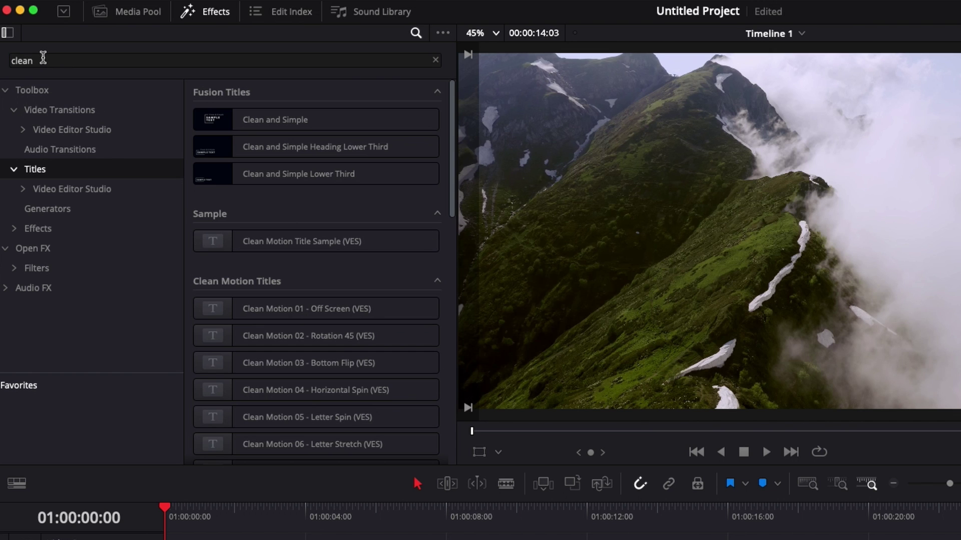
{"action": "double_click", "coordinate": [11, 61]}
{"action": "type", "text": "sampl"}
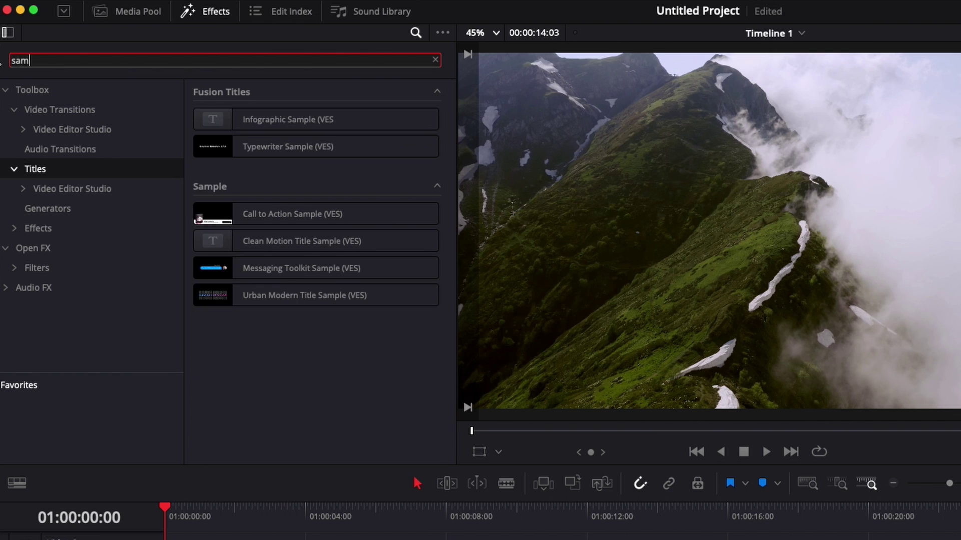
{"action": "mouse_move", "coordinate": [239, 243]}
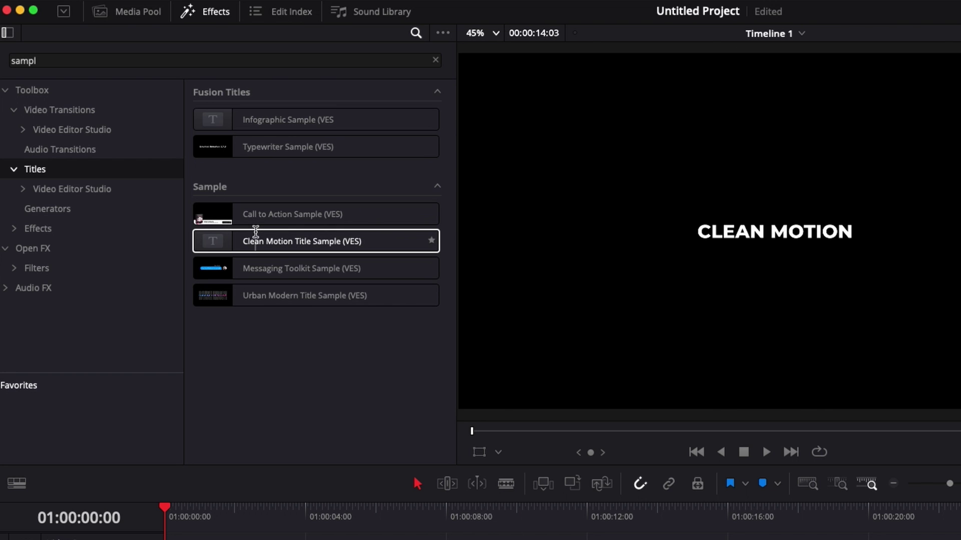
- Place Clean Motion Title Sample on V2 at the start, preview it, and extend it to 14:03
{"action": "left_click_drag", "start_coordinate": [256, 232], "coordinate": [112, 399]}
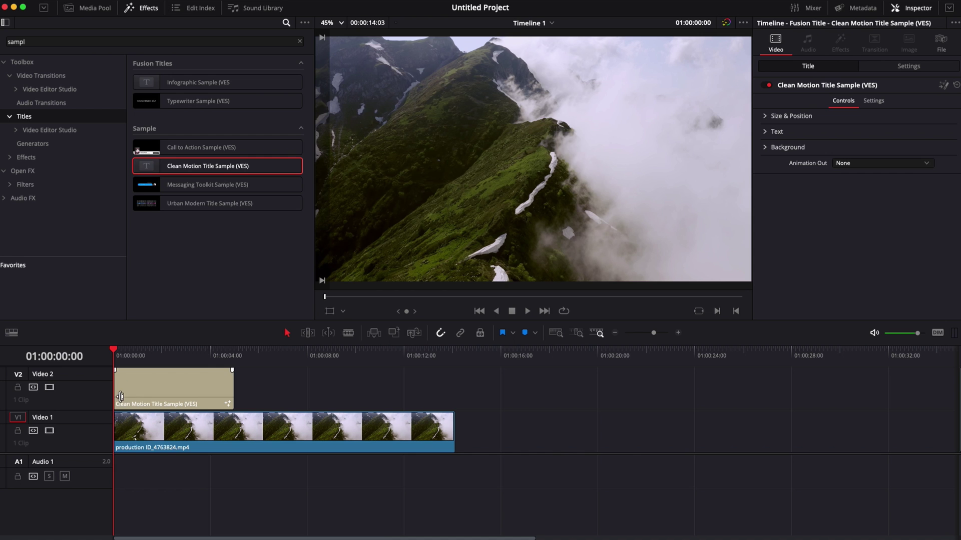
{"action": "key", "text": "space"}
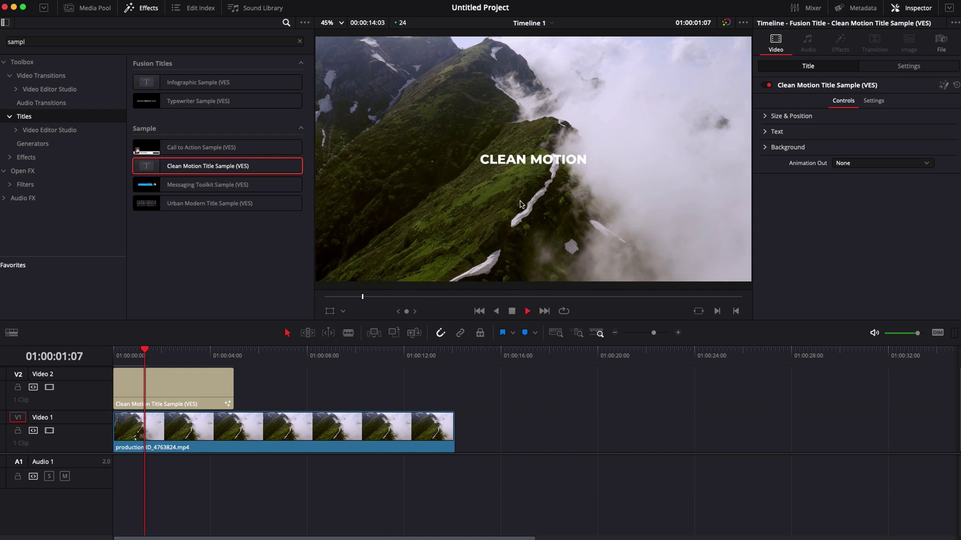
{"action": "key", "text": "space"}
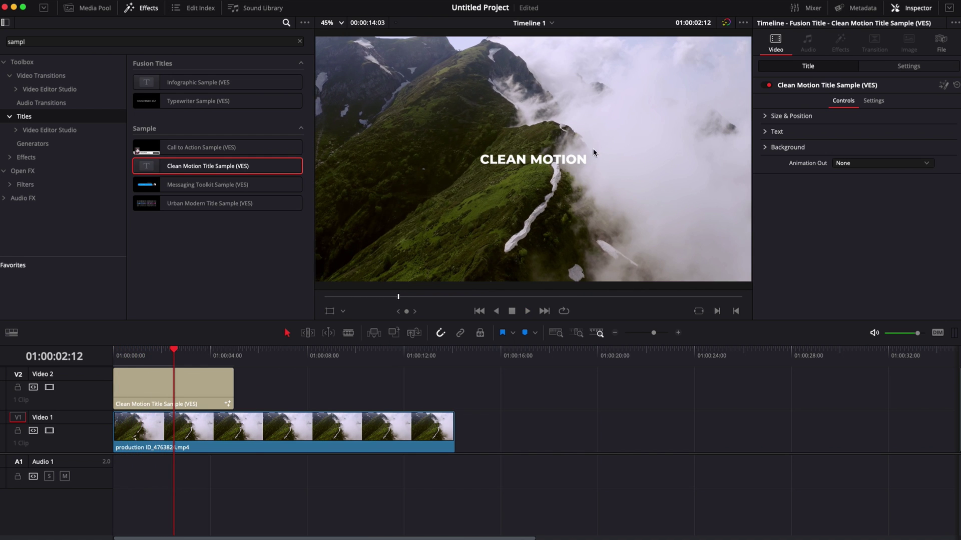
{"action": "left_click_drag", "start_coordinate": [233, 395], "coordinate": [453, 395]}
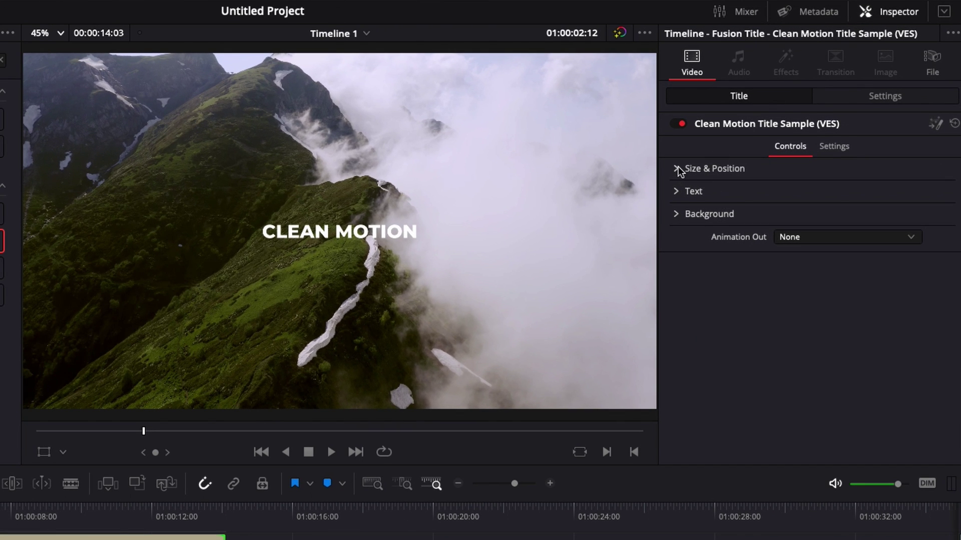
- Replace the title text with DAVINCI RESOLVE and enlarge it to size 0.0984
{"action": "left_click", "coordinate": [677, 169]}
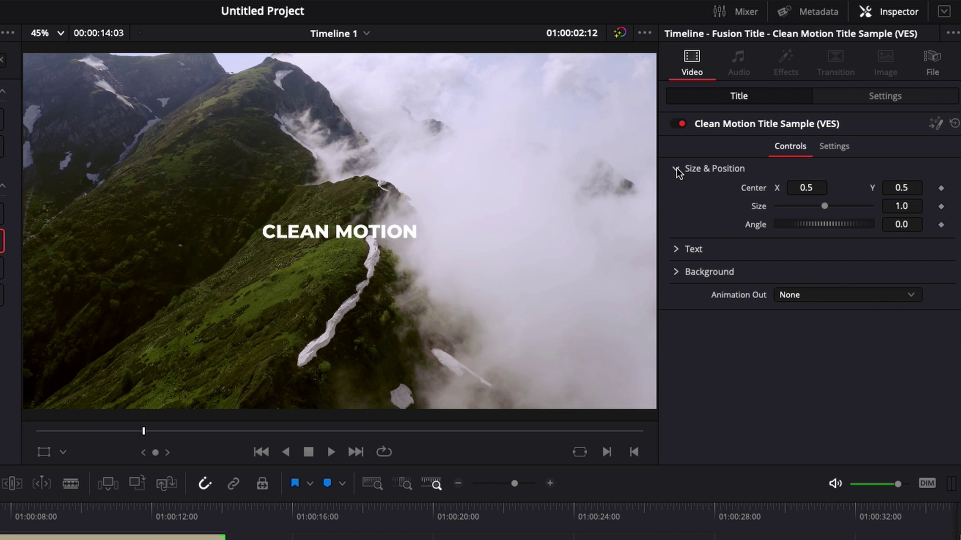
{"action": "left_click", "coordinate": [677, 168]}
{"action": "left_click", "coordinate": [676, 191]}
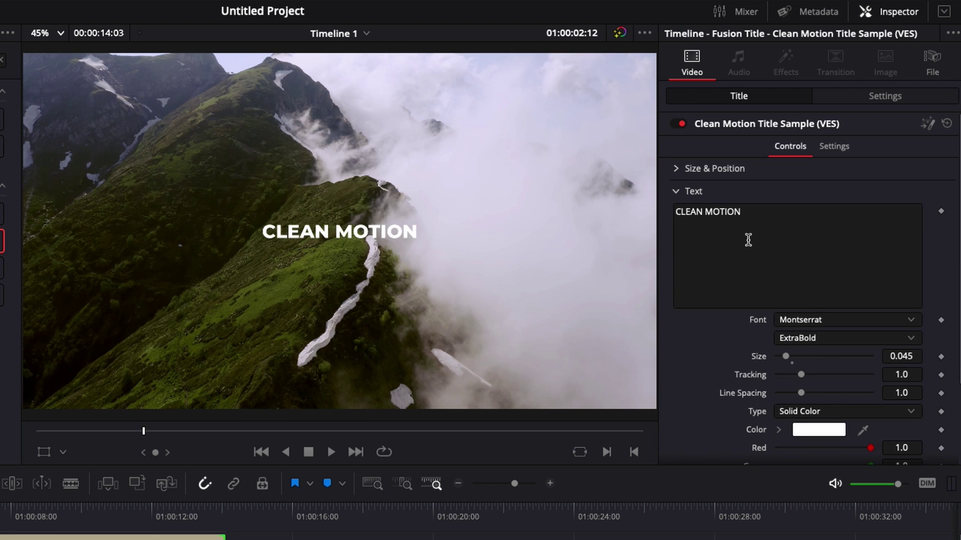
{"action": "triple_click", "coordinate": [747, 219]}
{"action": "type", "text": "D"}
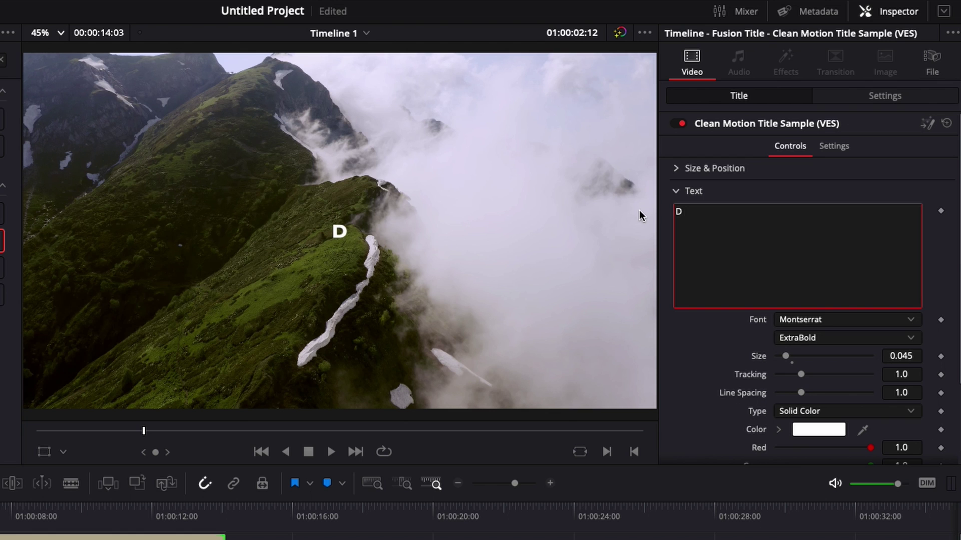
{"action": "type", "text": "AVINCI RESOLVE"}
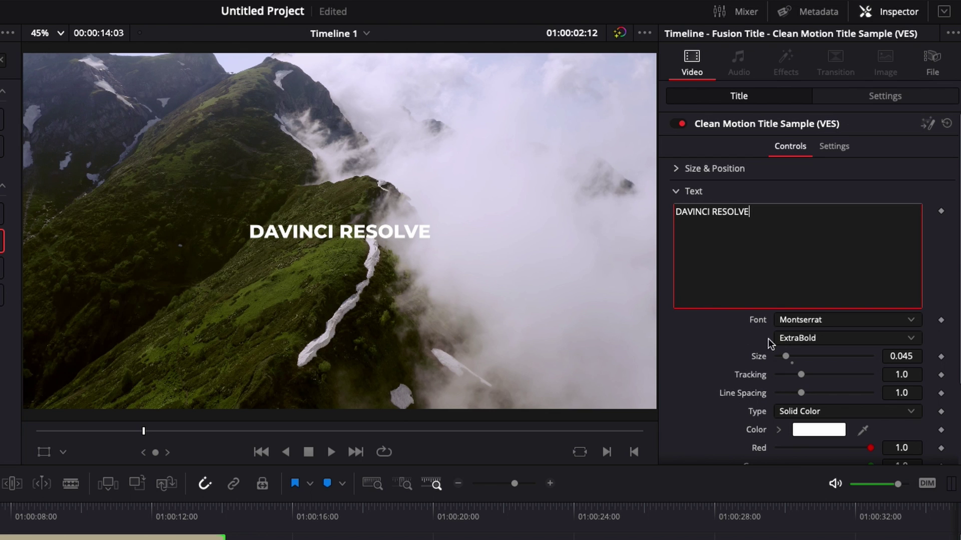
{"action": "mouse_move", "coordinate": [789, 354]}
{"action": "left_mouse_down"}
{"action": "mouse_move", "coordinate": [809, 356]}
{"action": "mouse_move", "coordinate": [796, 356]}
{"action": "mouse_move", "coordinate": [805, 376]}
{"action": "mouse_move", "coordinate": [796, 356]}
{"action": "left_mouse_up"}
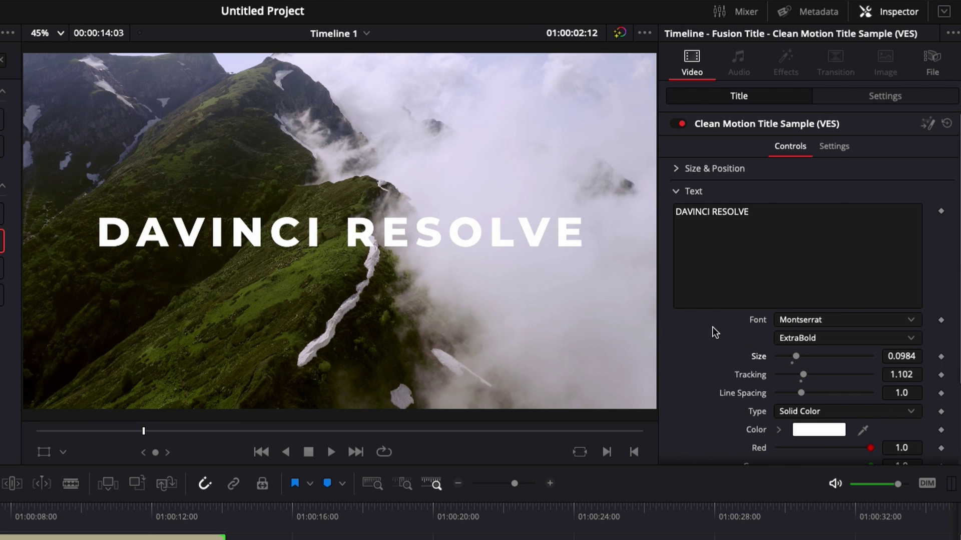
- Set the title font weight to Montserrat Black
{"action": "scroll", "coordinate": [715, 333], "scroll_direction": "down", "scroll_amount": 2}
{"action": "left_click", "coordinate": [812, 294]}
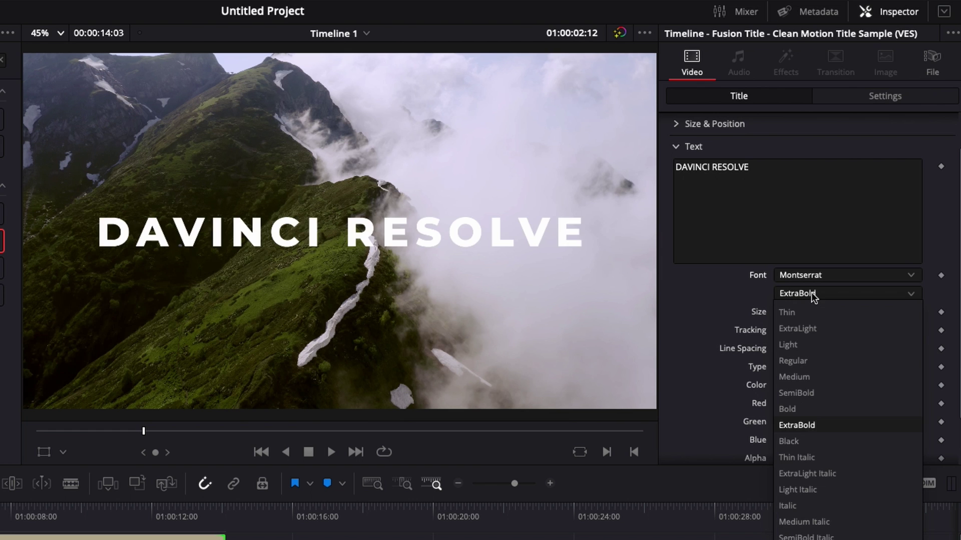
{"action": "left_click", "coordinate": [799, 442]}
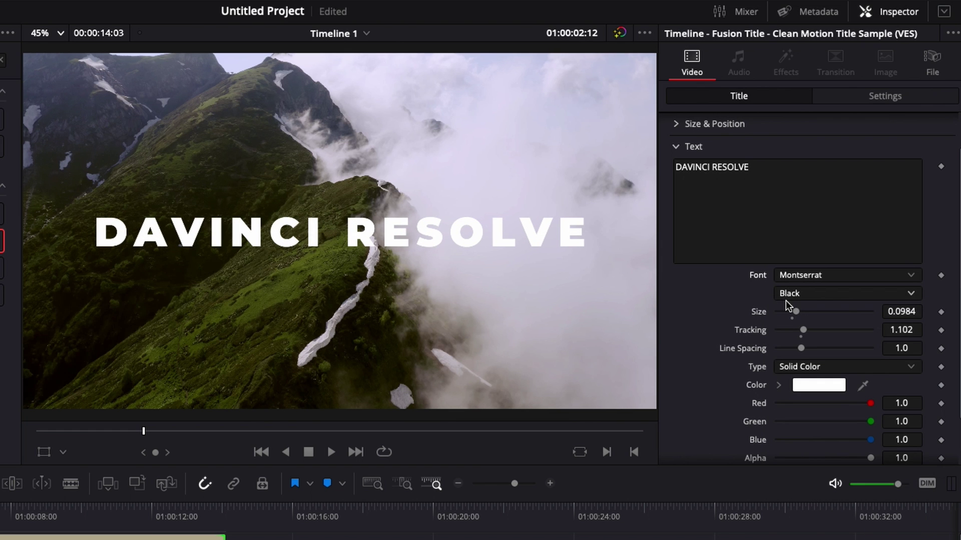
- Try red for the title colour, then reset it back to white
{"action": "left_click", "coordinate": [819, 385]}
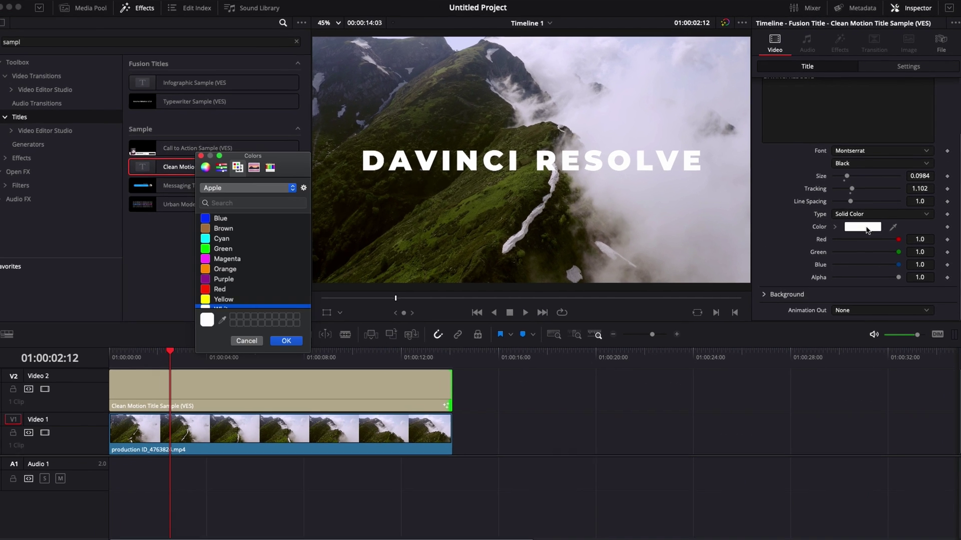
{"action": "left_click", "coordinate": [221, 288]}
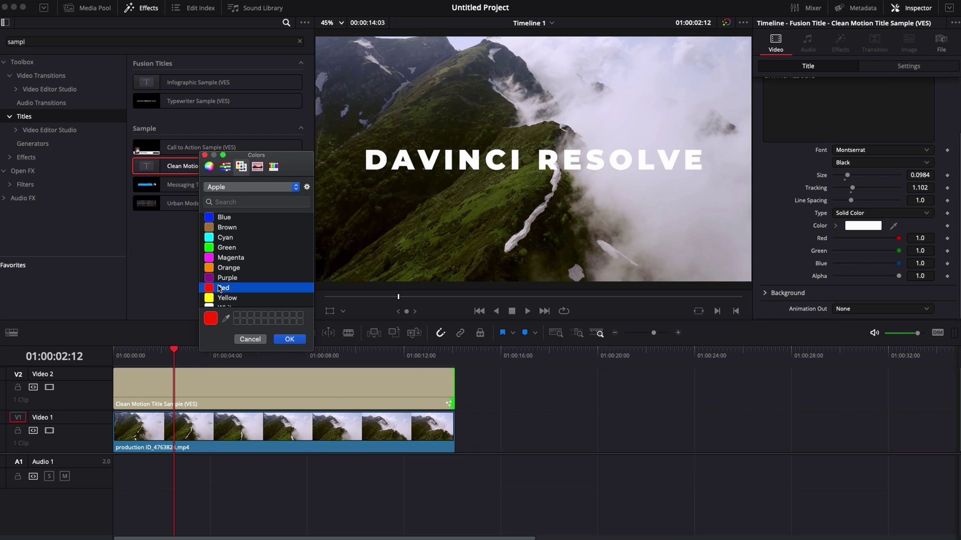
{"action": "left_click", "coordinate": [288, 338]}
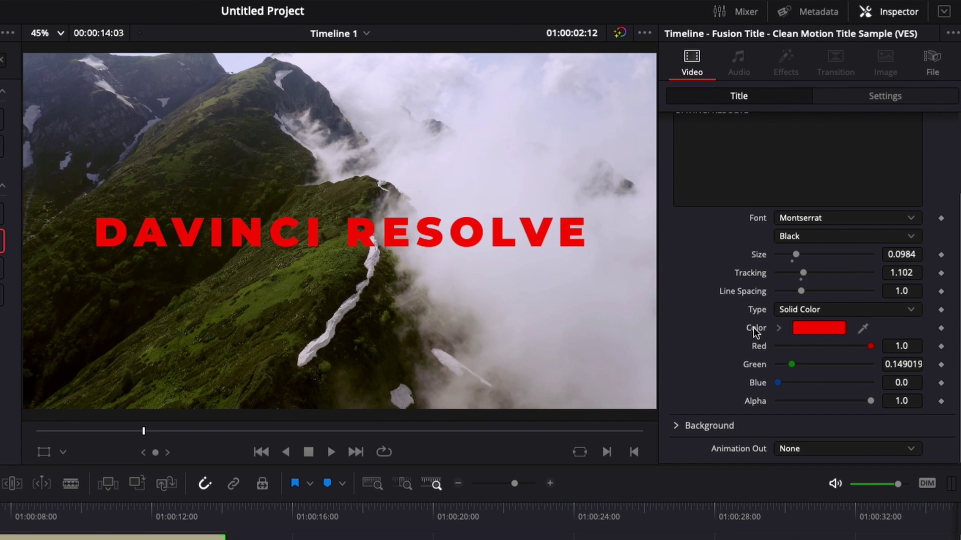
{"action": "double_click", "coordinate": [820, 228]}
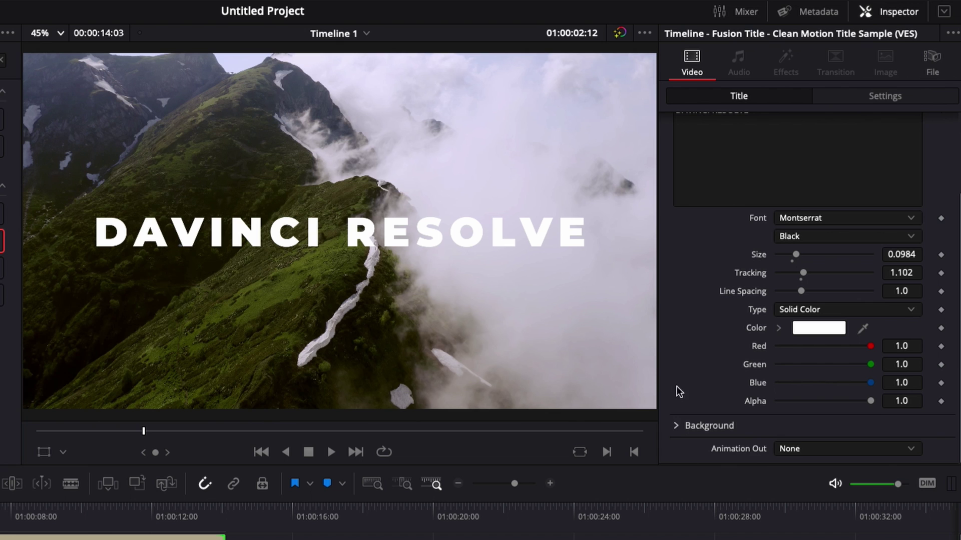
- Expand the title's Background settings and raise its opacity to 0.457
{"action": "left_click", "coordinate": [676, 425]}
{"action": "scroll", "coordinate": [688, 399], "scroll_direction": "down", "scroll_amount": 3}
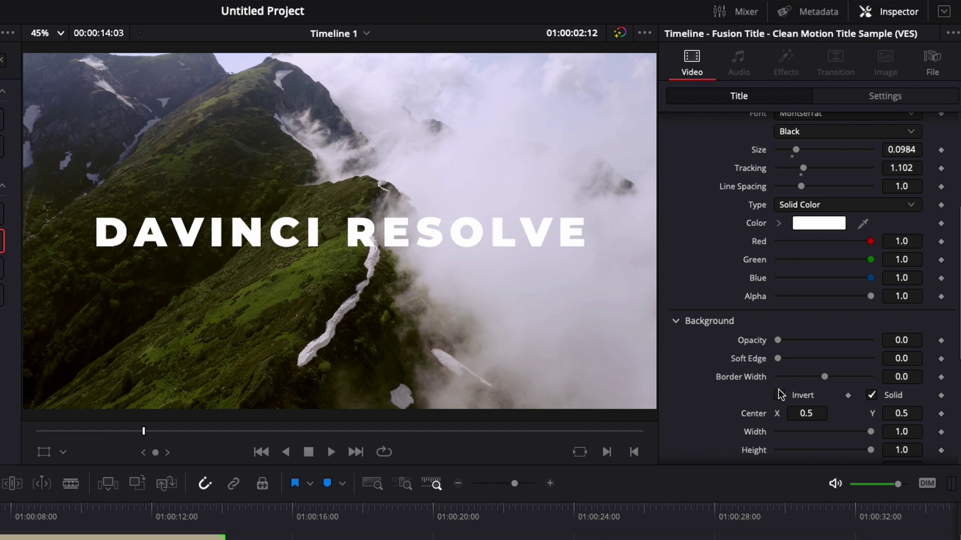
{"action": "left_click_drag", "start_coordinate": [779, 342], "coordinate": [821, 346]}
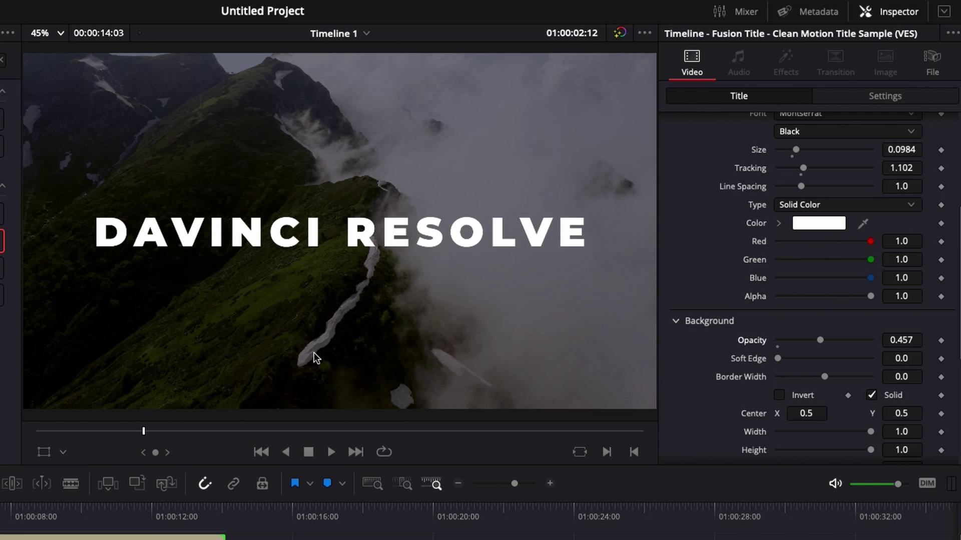
- Replay the title's intro animation from the start of the timeline
{"action": "key", "text": "Home"}
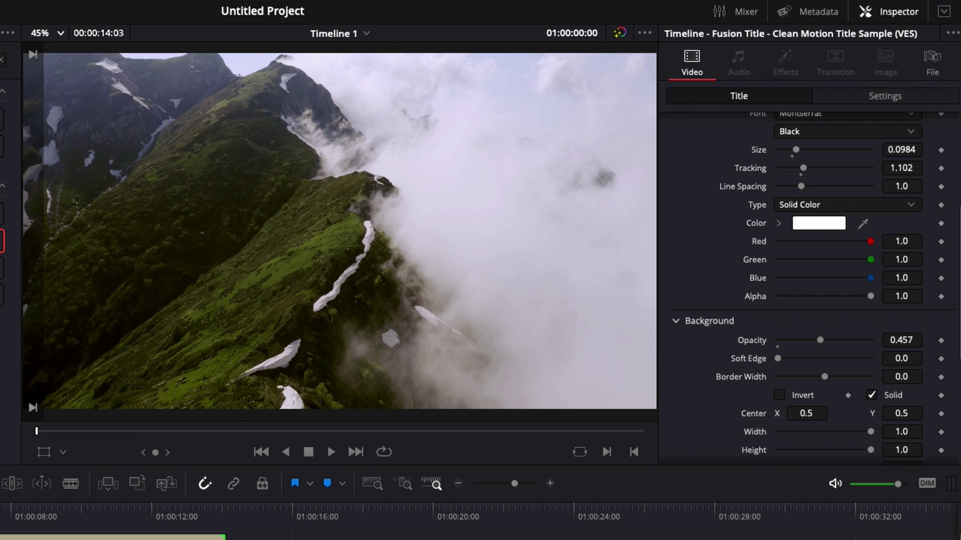
{"action": "key", "text": "space"}
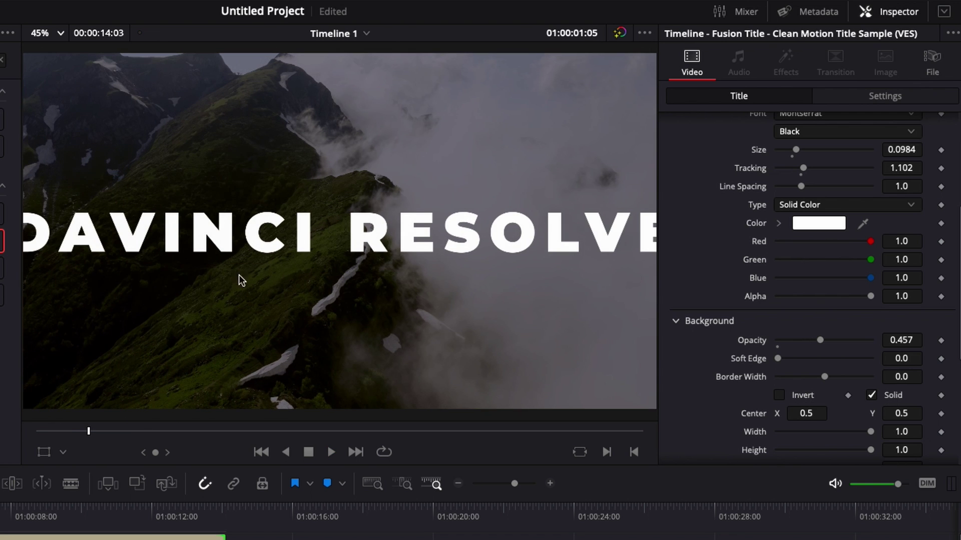
{"action": "key", "text": "Home"}
{"action": "key", "text": "space"}
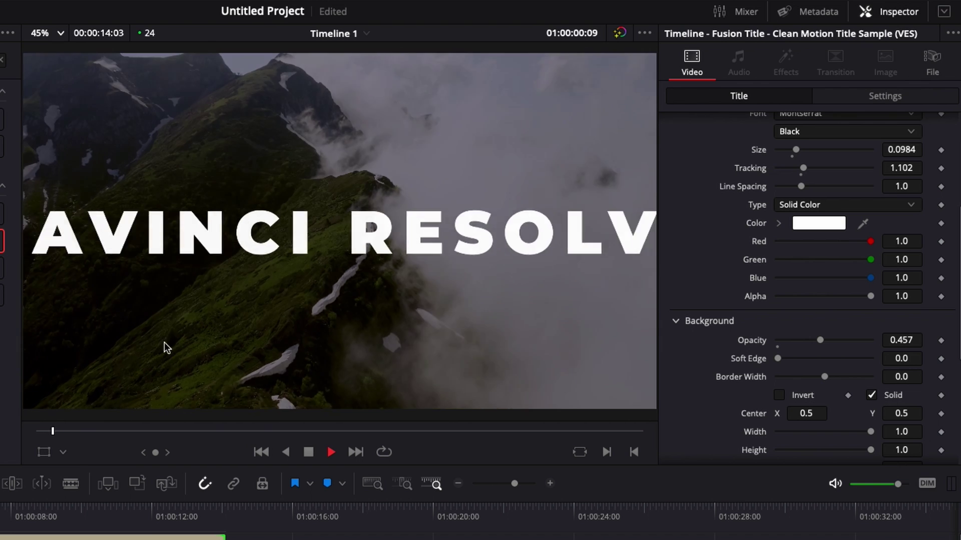
{"action": "key", "text": "space"}
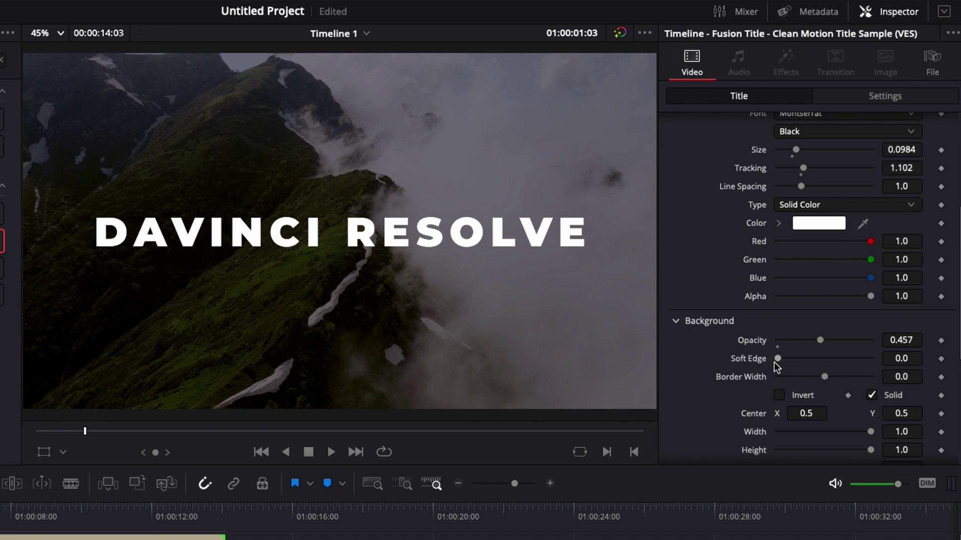
{"action": "scroll", "coordinate": [837, 389], "scroll_direction": "down", "scroll_amount": 3}
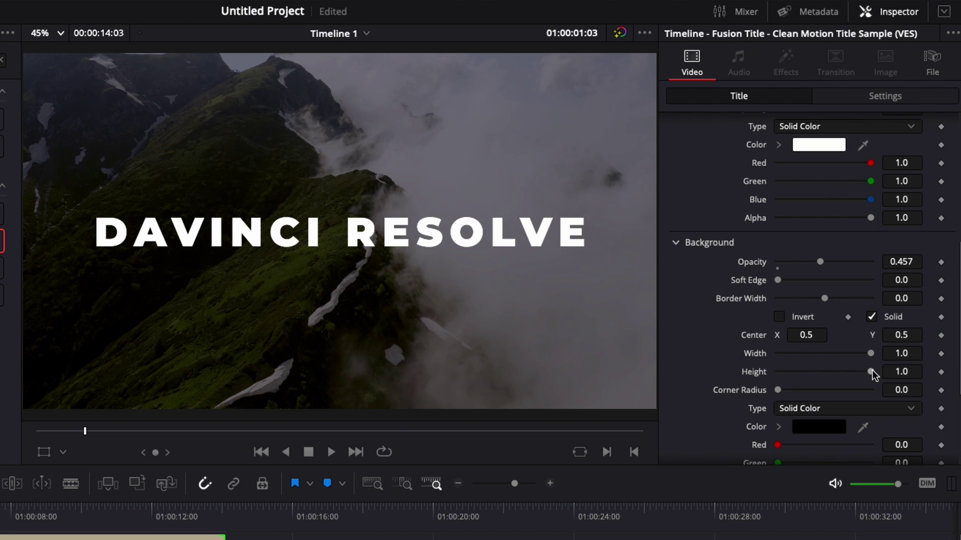
- Set background height to 0.433, invert it, and try a red background colour
{"action": "left_click_drag", "start_coordinate": [872, 371], "coordinate": [818, 369]}
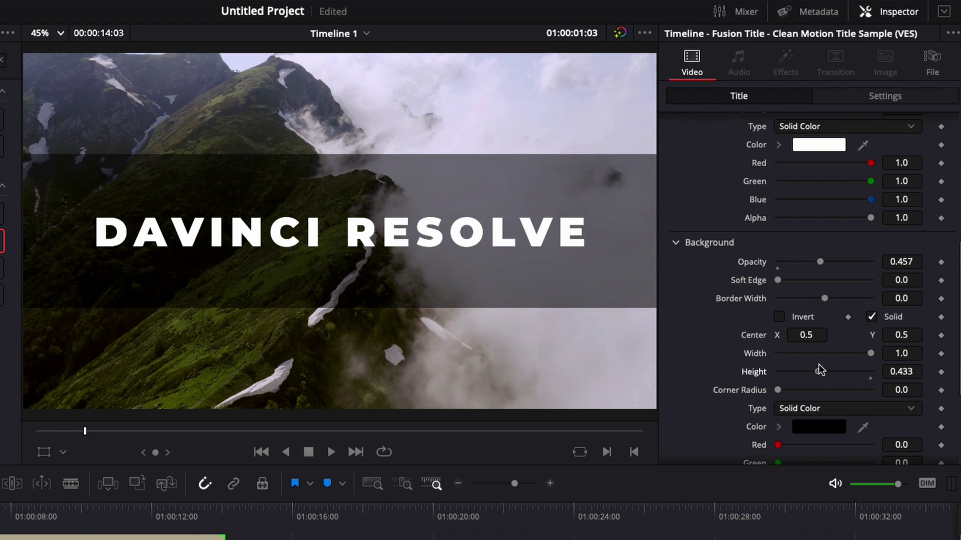
{"action": "left_click", "coordinate": [779, 317]}
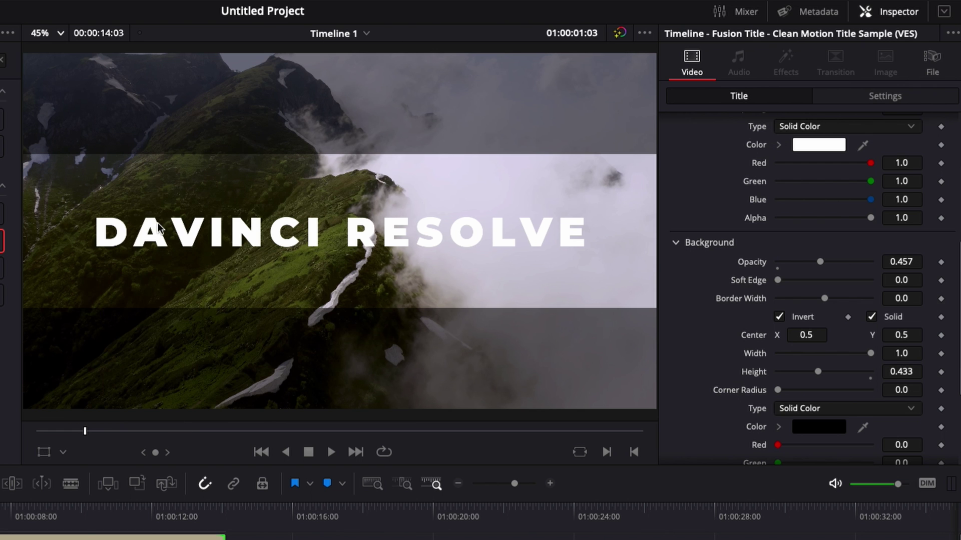
{"action": "scroll", "coordinate": [794, 395], "scroll_direction": "down", "scroll_amount": 3}
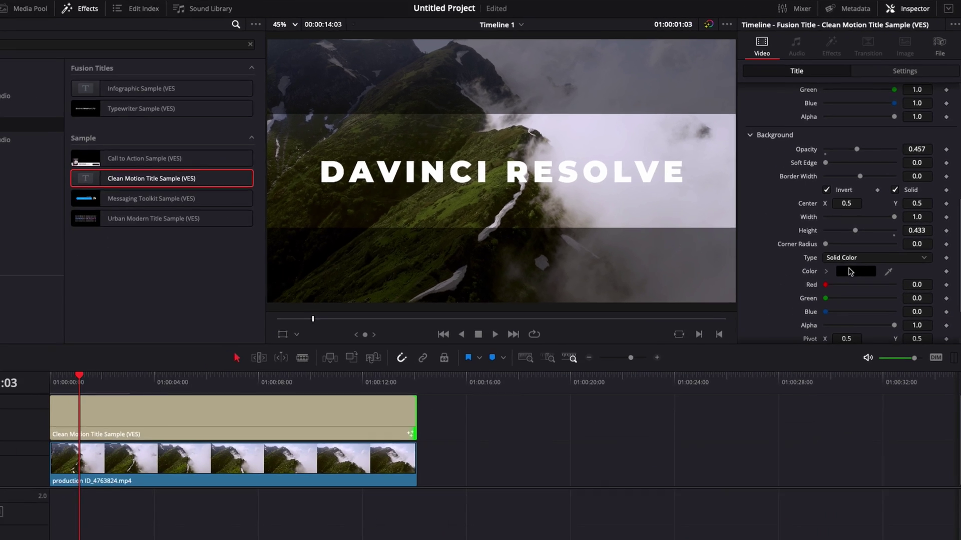
{"action": "left_click", "coordinate": [849, 271]}
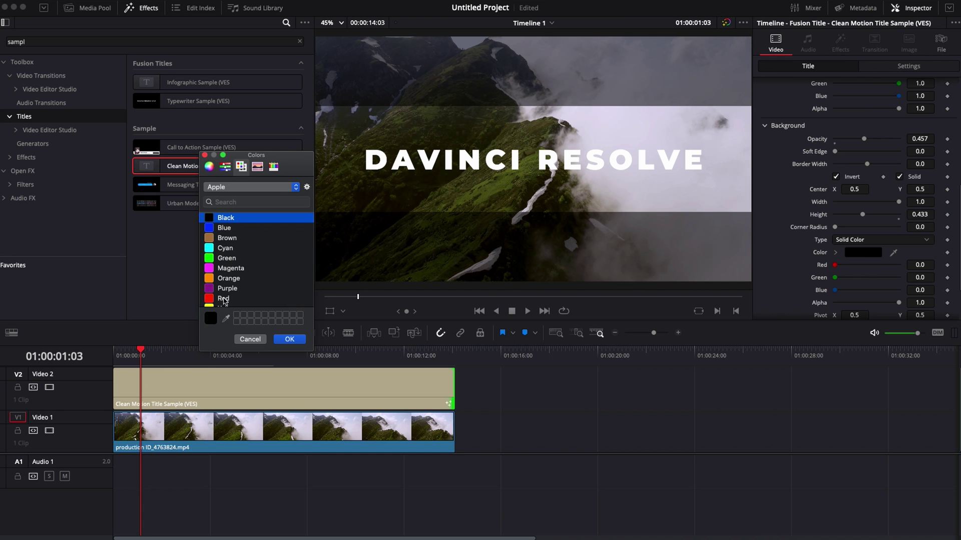
{"action": "left_click", "coordinate": [212, 299]}
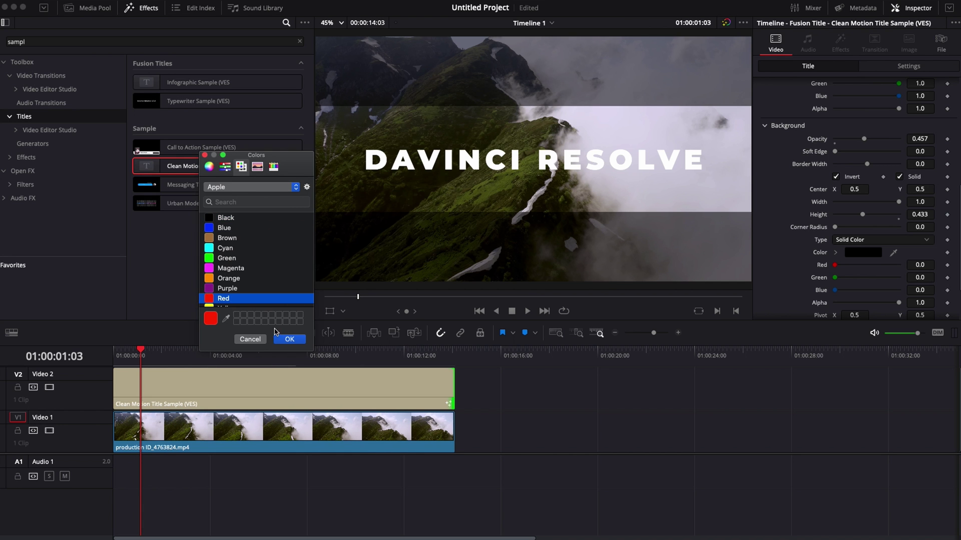
{"action": "left_click", "coordinate": [290, 340]}
- Switch the background fill to Gradient and try green and other colours on its stops
{"action": "left_click", "coordinate": [861, 239]}
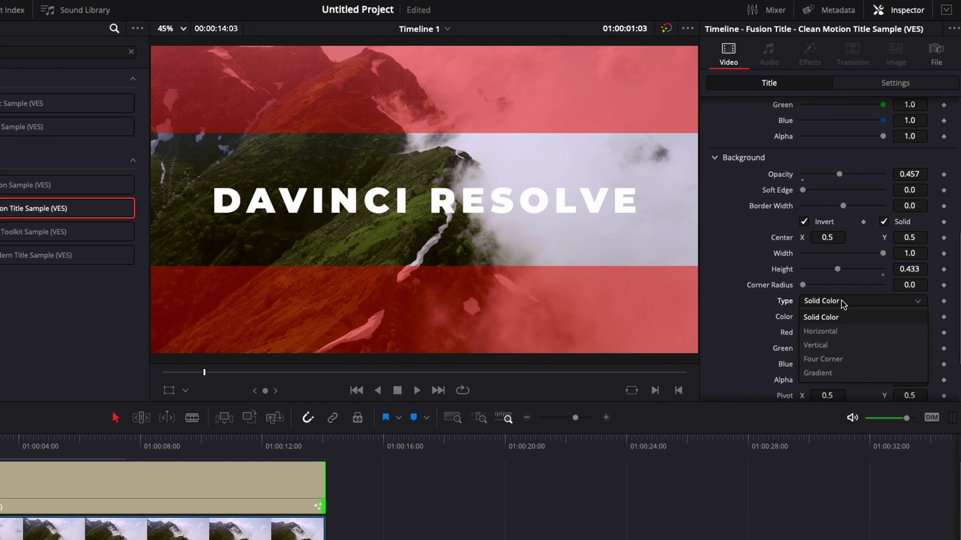
{"action": "left_click", "coordinate": [826, 374]}
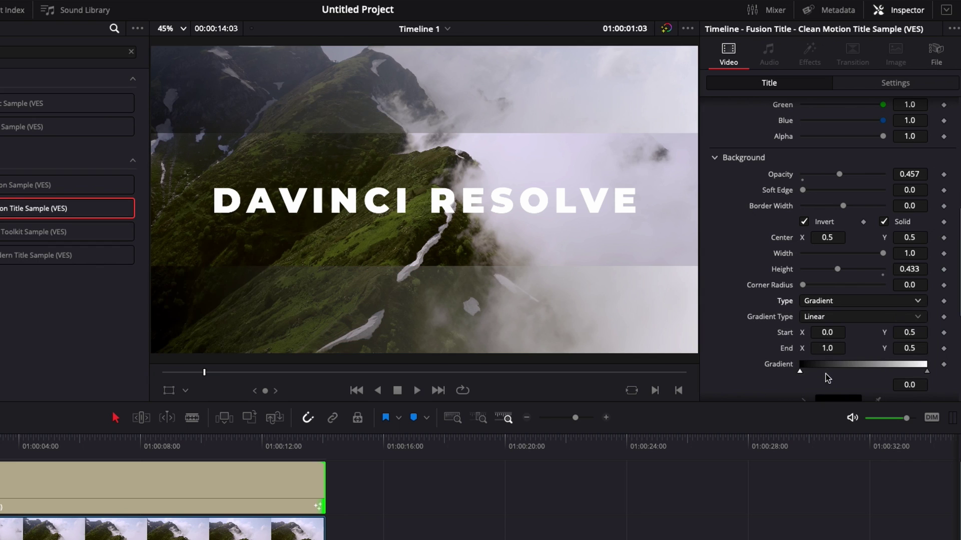
{"action": "scroll", "coordinate": [801, 376], "scroll_direction": "down", "scroll_amount": 3}
{"action": "left_click", "coordinate": [828, 289]}
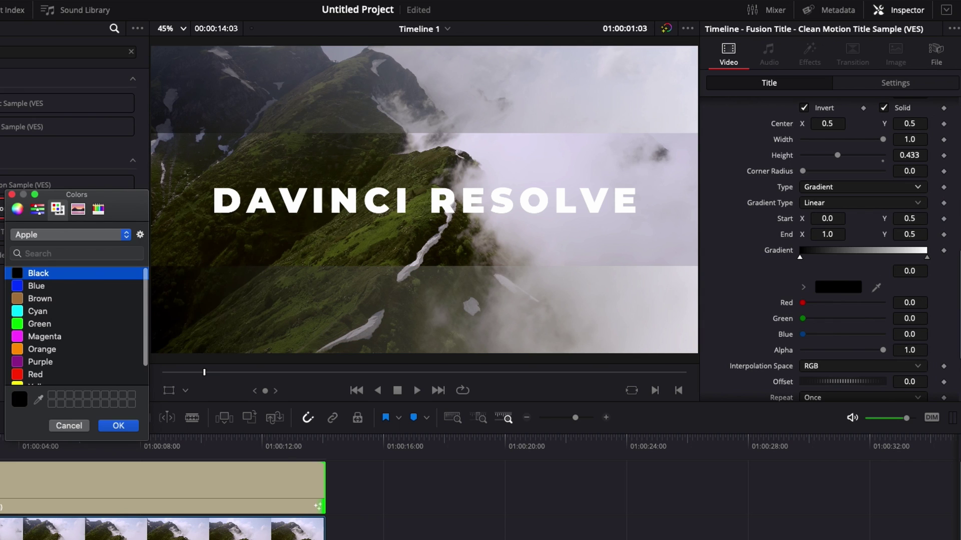
{"action": "left_click", "coordinate": [18, 377]}
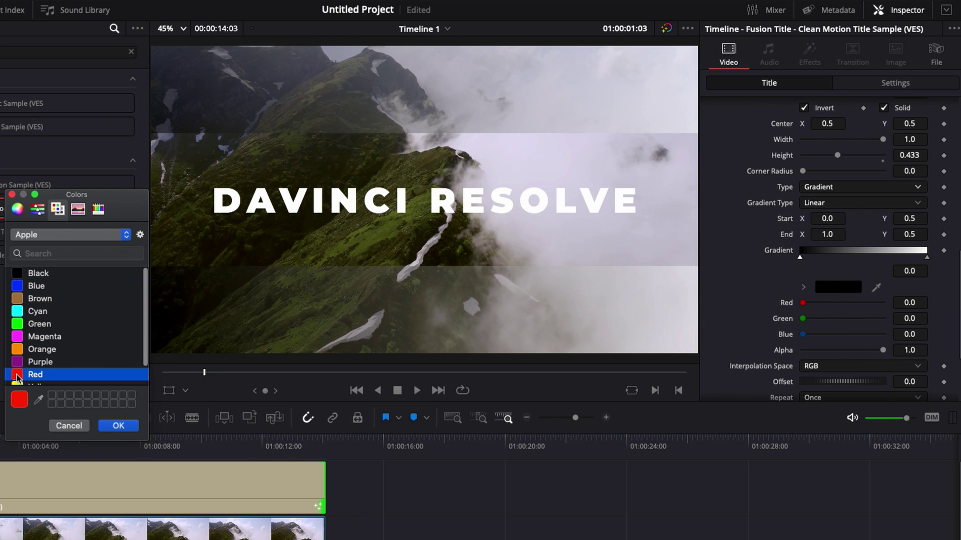
{"action": "left_click", "coordinate": [23, 323]}
{"action": "left_click", "coordinate": [118, 426]}
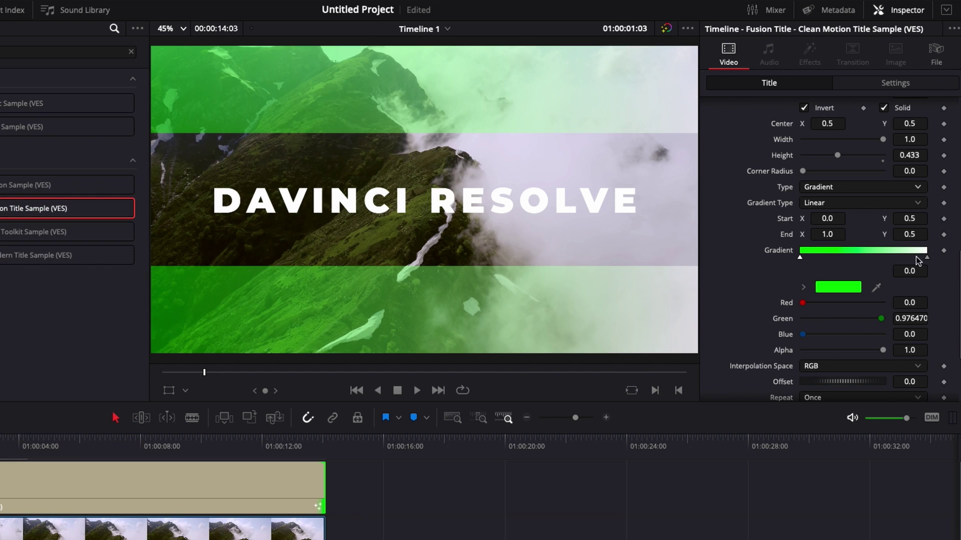
{"action": "left_click", "coordinate": [926, 257]}
{"action": "left_click", "coordinate": [838, 287]}
{"action": "left_click", "coordinate": [119, 426]}
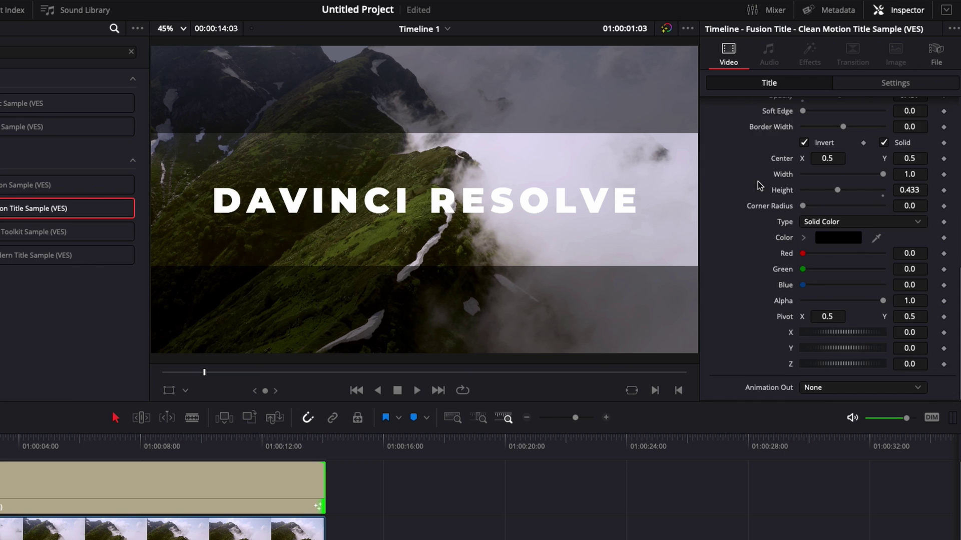
- Turn off background inversion, then set width 0.882 and corner radius 0.63
{"action": "scroll", "coordinate": [758, 185], "scroll_direction": "up", "scroll_amount": 5}
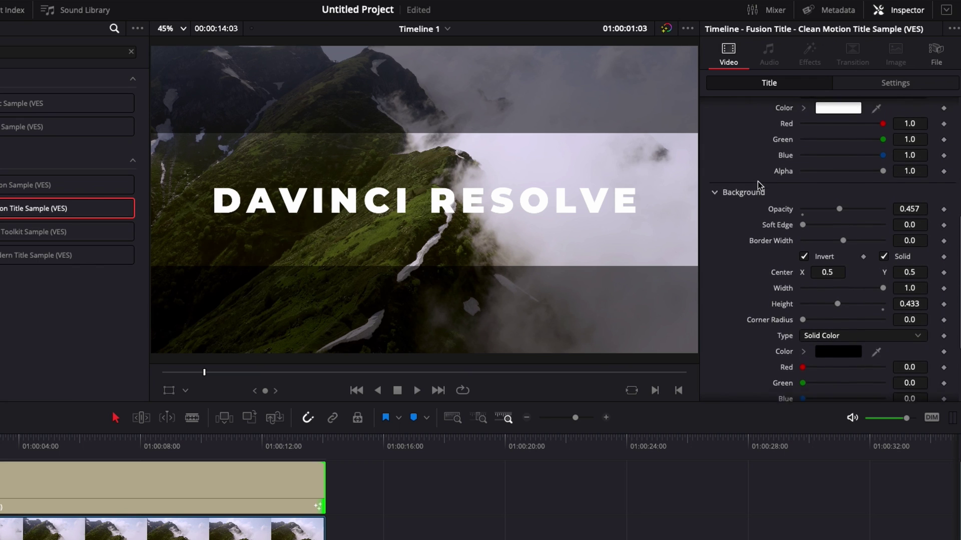
{"action": "left_click", "coordinate": [804, 262]}
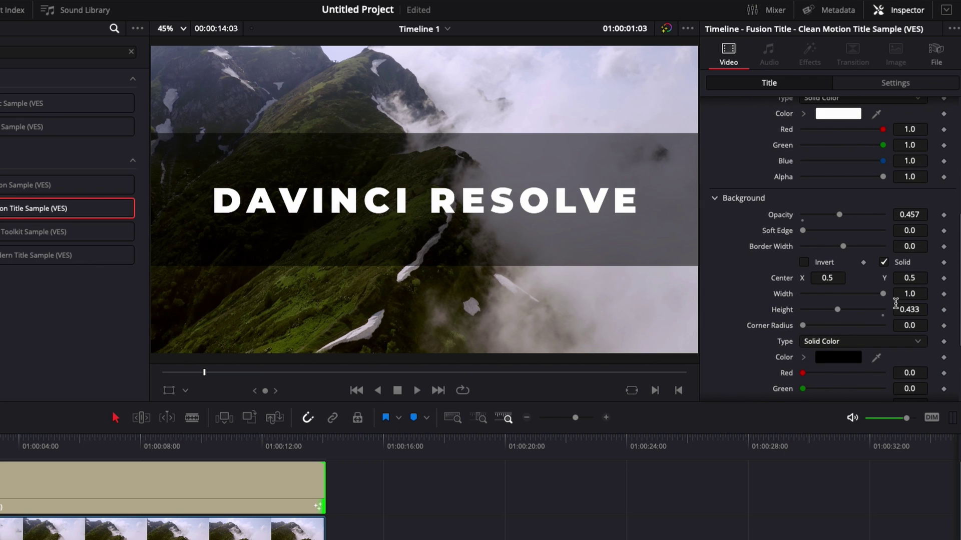
{"action": "left_click_drag", "start_coordinate": [881, 294], "coordinate": [874, 295]}
{"action": "left_click_drag", "start_coordinate": [802, 325], "coordinate": [853, 326]}
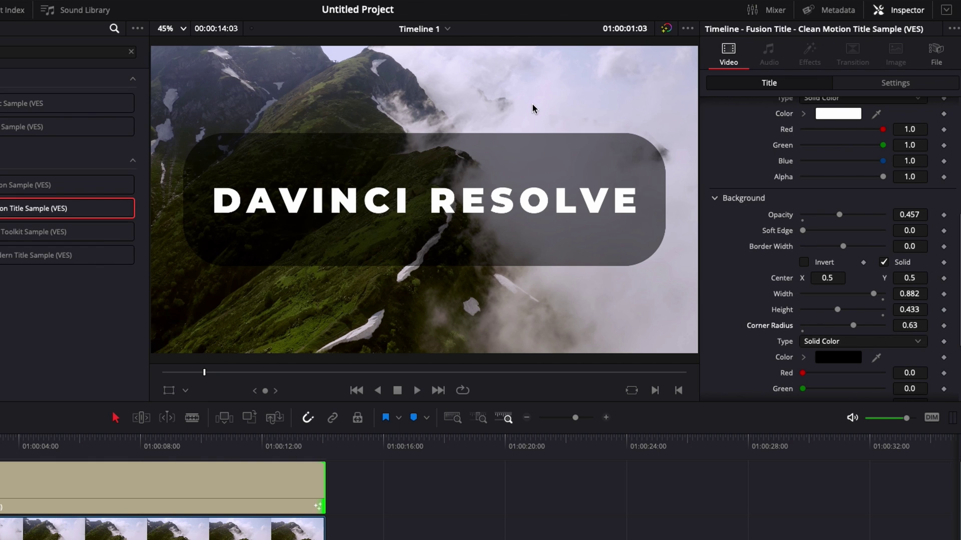
{"action": "scroll", "coordinate": [736, 303], "scroll_direction": "up", "scroll_amount": 1}
{"action": "scroll", "coordinate": [737, 299], "scroll_direction": "down", "scroll_amount": 5}
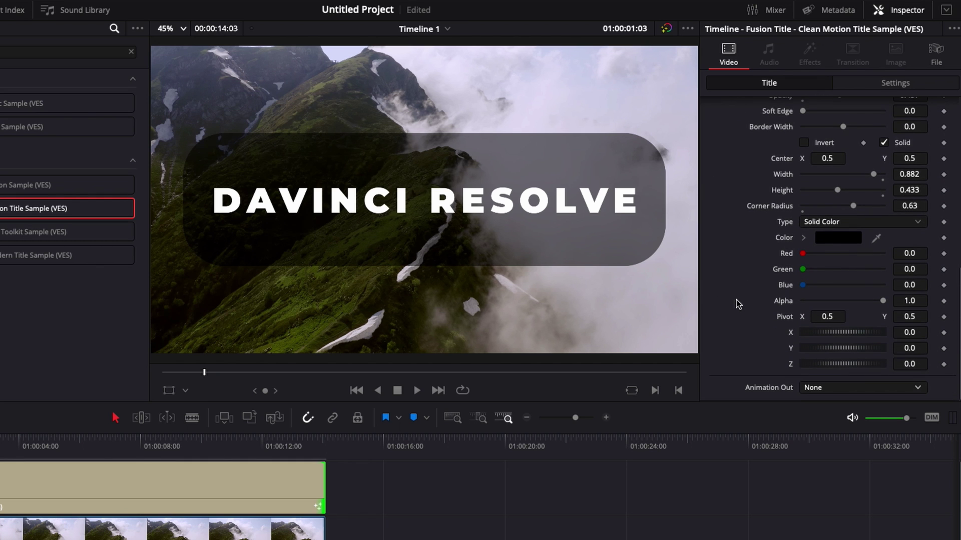
- Glance at the exit animation options, then preview the title from the start of the timeline
{"action": "left_click", "coordinate": [822, 391]}
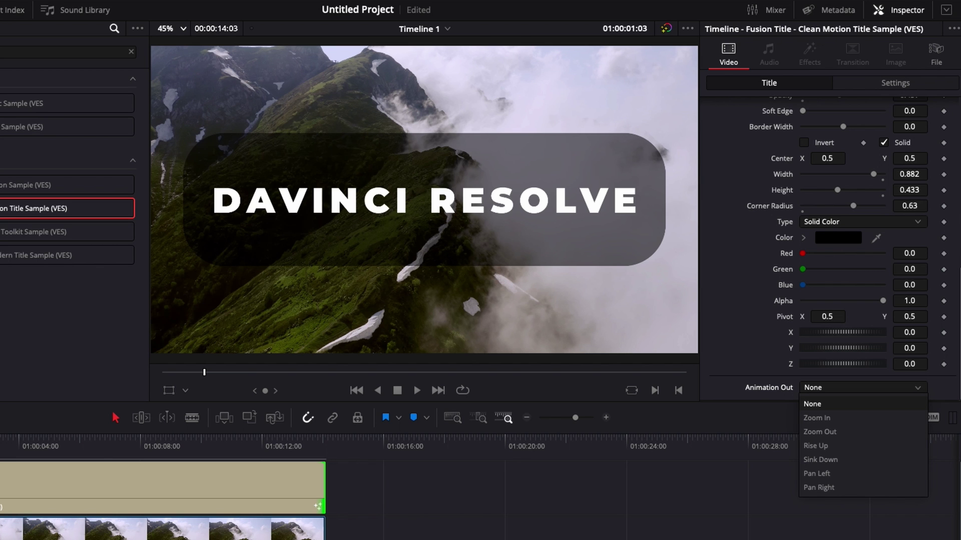
{"action": "key", "text": "Escape"}
{"action": "key", "text": "Home"}
{"action": "key", "text": "space"}
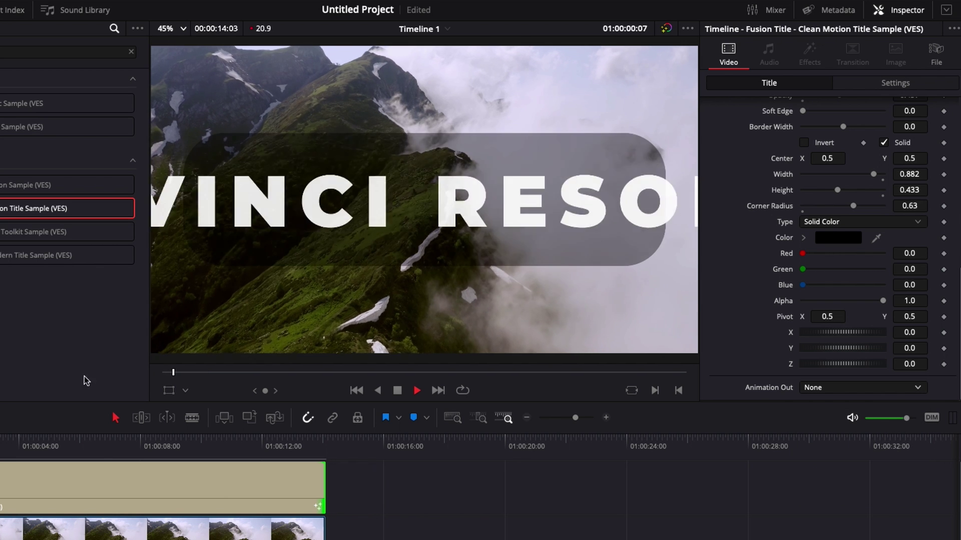
{"action": "key", "text": "space"}
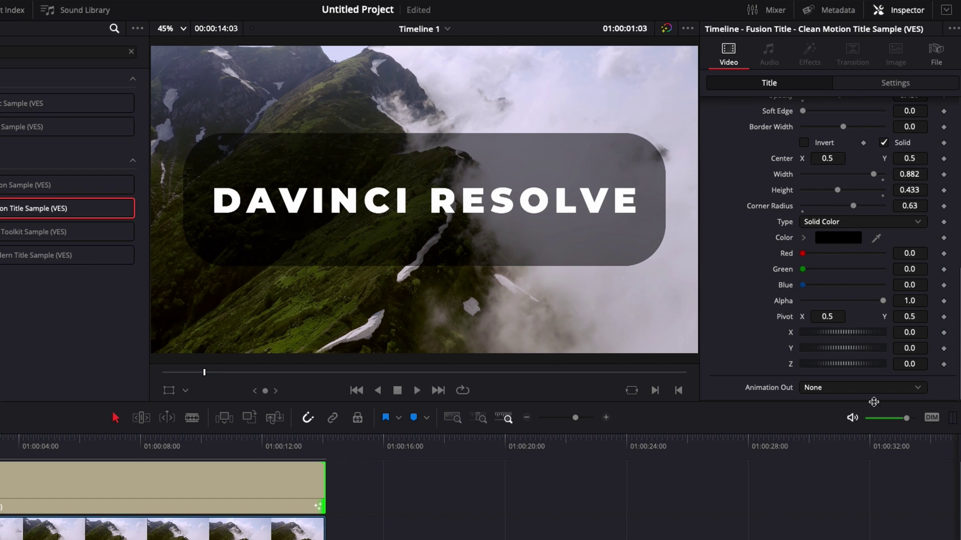
- Try Zoom In as the exit animation, then settle on Sink Down and preview the ending
{"action": "left_click", "coordinate": [852, 391]}
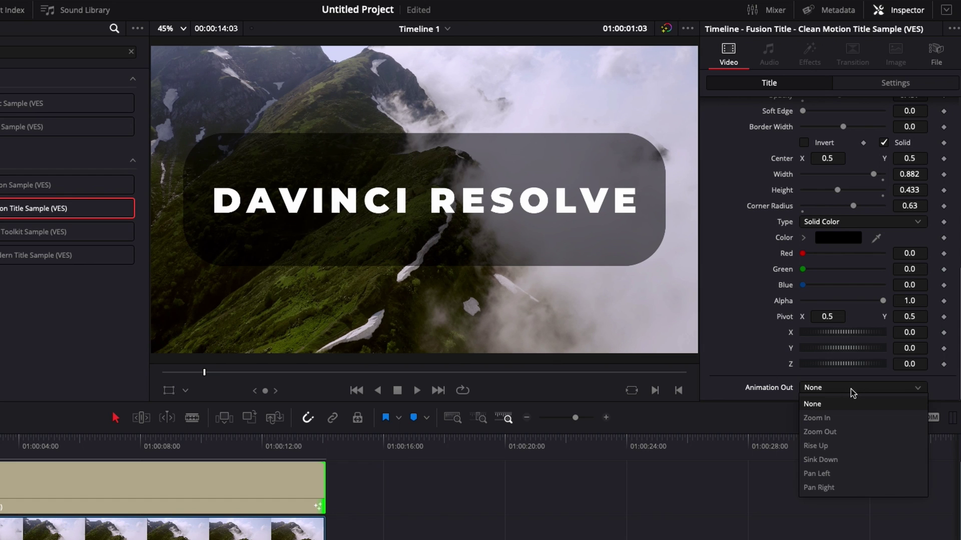
{"action": "left_click", "coordinate": [827, 420]}
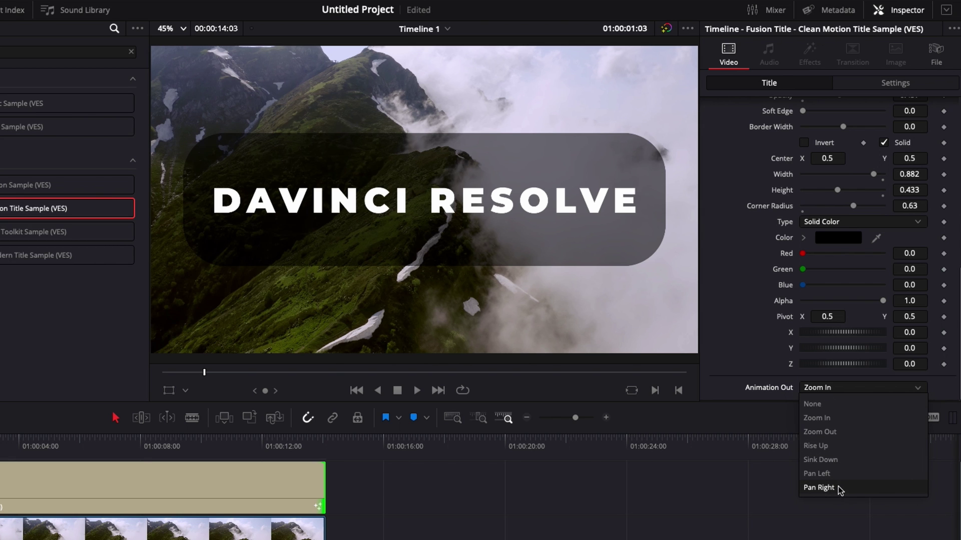
{"action": "left_click", "coordinate": [287, 441]}
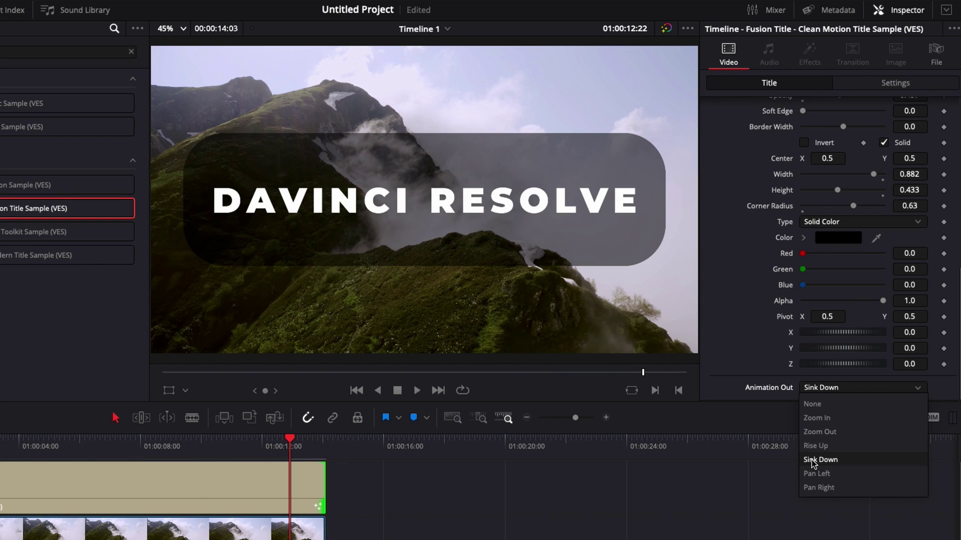
{"action": "left_click", "coordinate": [812, 463]}
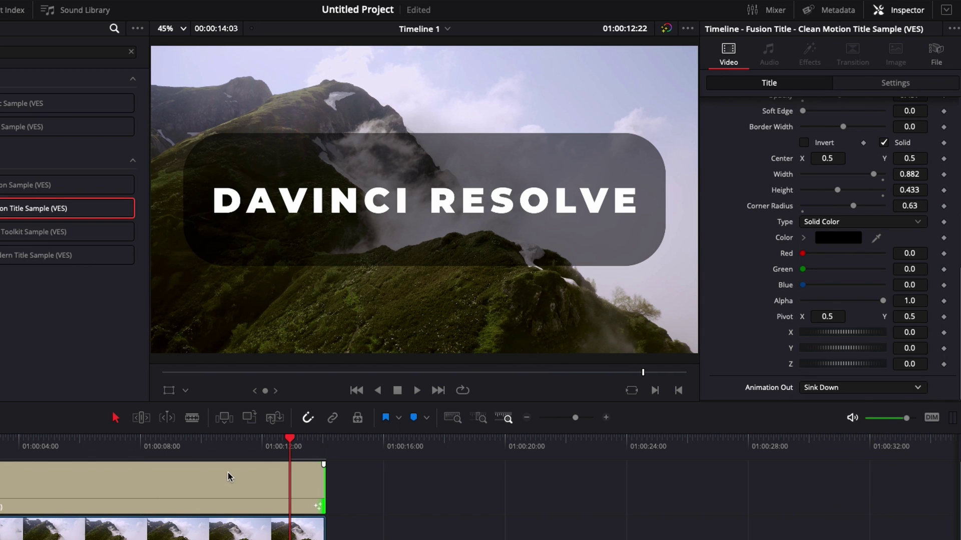
{"action": "key", "text": "space"}
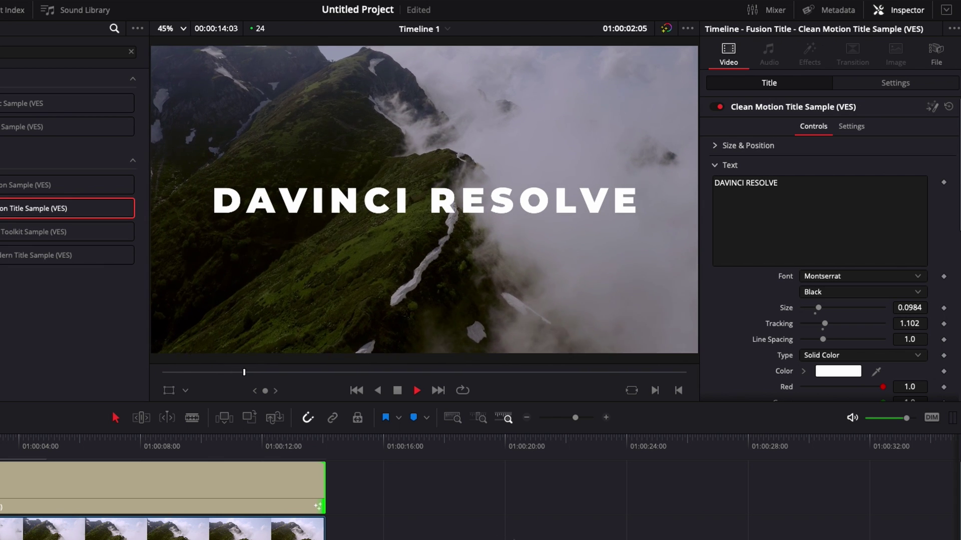
- Stop playback and collapse the Text and Background sections in the Inspector
{"action": "key", "text": "space"}
{"action": "left_click", "coordinate": [719, 166]}
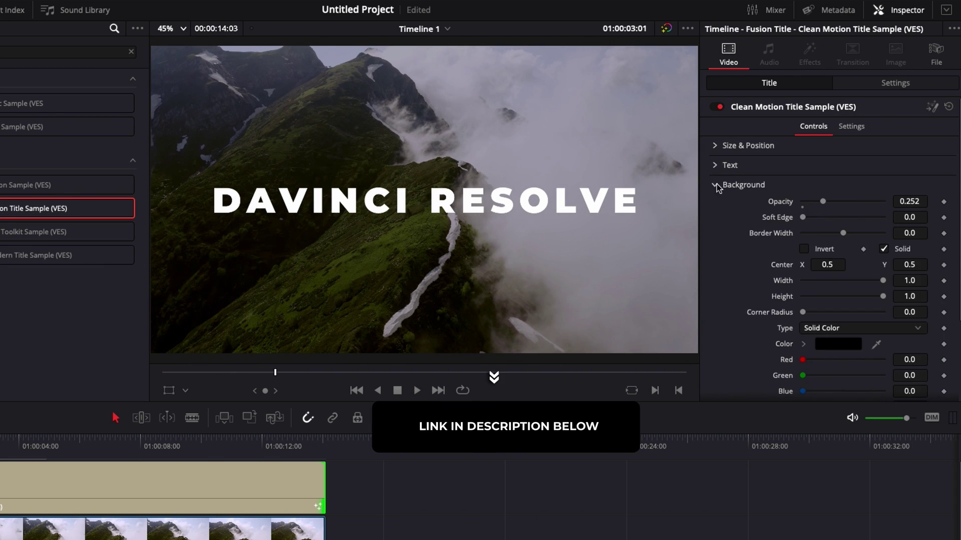
{"action": "left_click", "coordinate": [715, 185]}
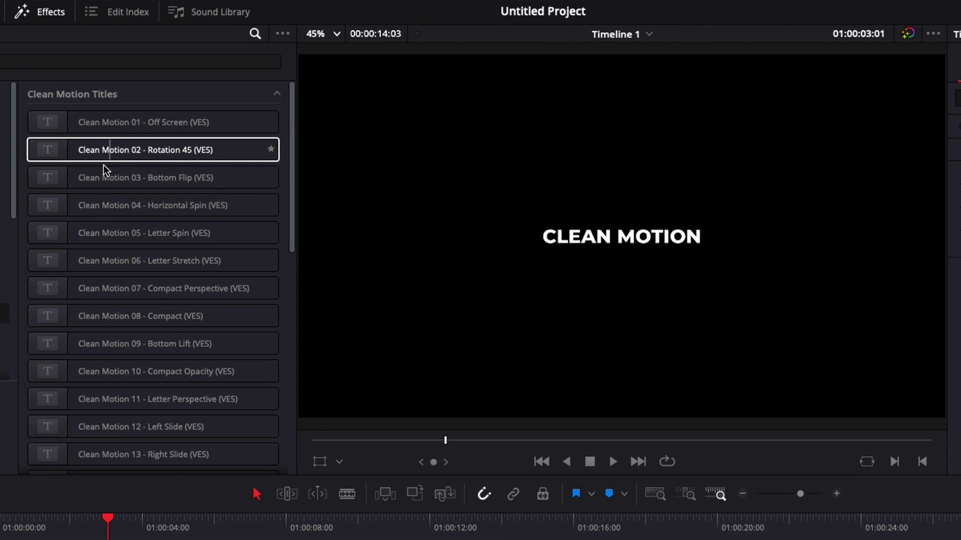
- Add Clean Motion Title Master 30 to the timeline and move the playhead to it at 01:00:19:01
{"action": "scroll", "coordinate": [101, 197], "scroll_direction": "down", "scroll_amount": 10}
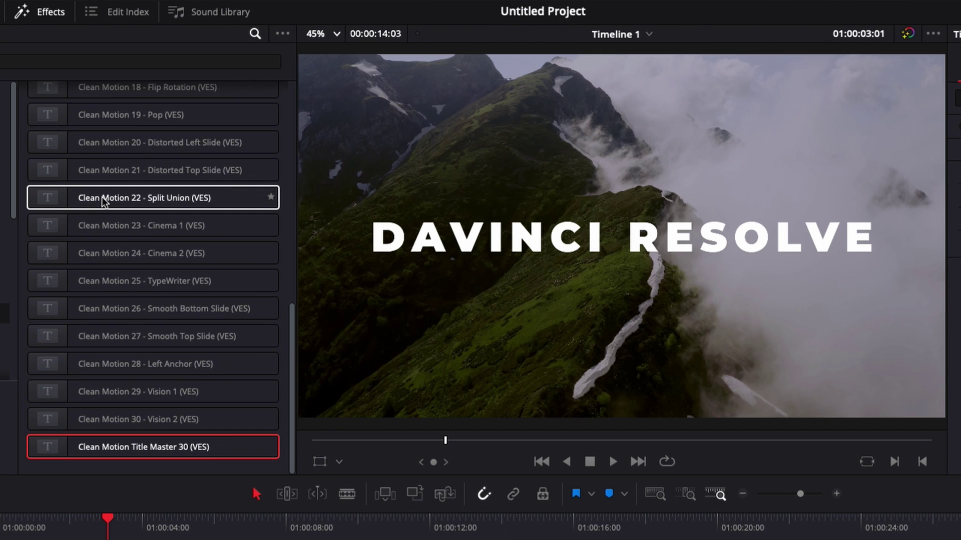
{"action": "left_click_drag", "start_coordinate": [87, 447], "coordinate": [107, 538]}
{"action": "left_click", "coordinate": [676, 511]}
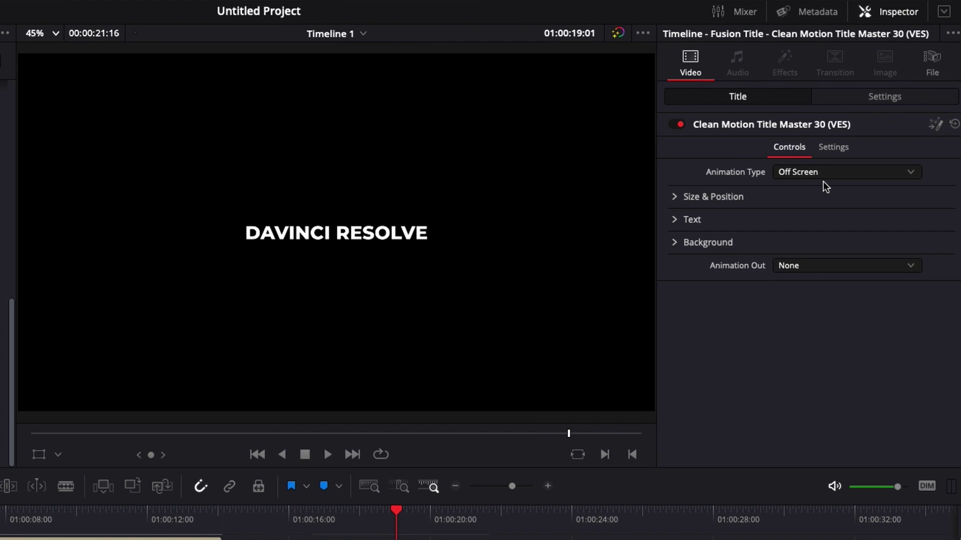
- Browse the available Animation Type options for the title
{"action": "left_click", "coordinate": [834, 119]}
{"action": "scroll", "coordinate": [816, 223], "scroll_direction": "down", "scroll_amount": 5}
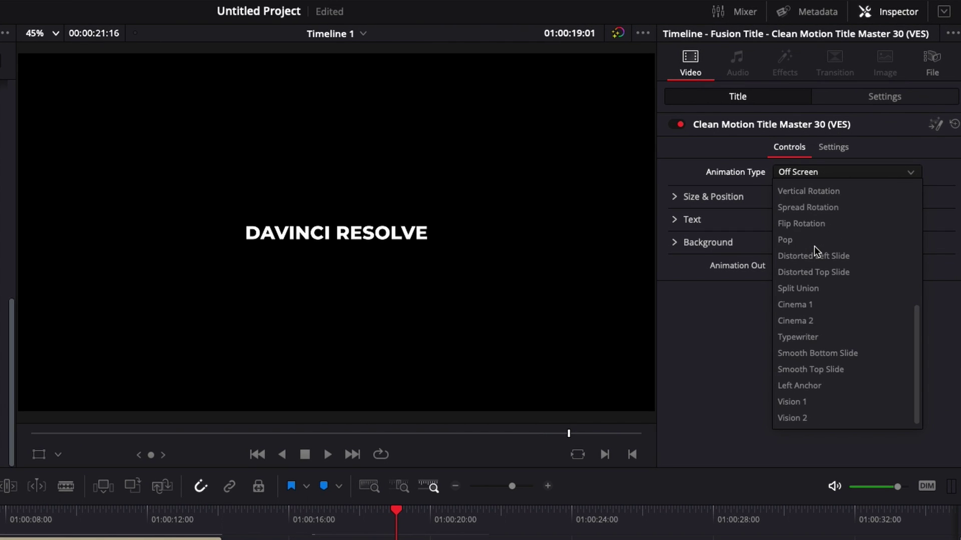
{"action": "scroll", "coordinate": [800, 336], "scroll_direction": "up", "scroll_amount": 5}
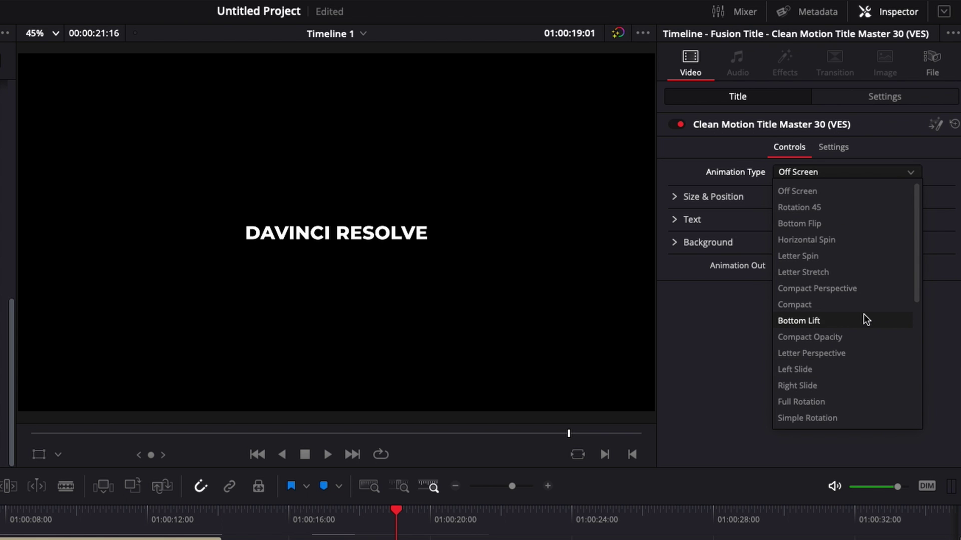
{"action": "scroll", "coordinate": [863, 314], "scroll_direction": "down", "scroll_amount": 5}
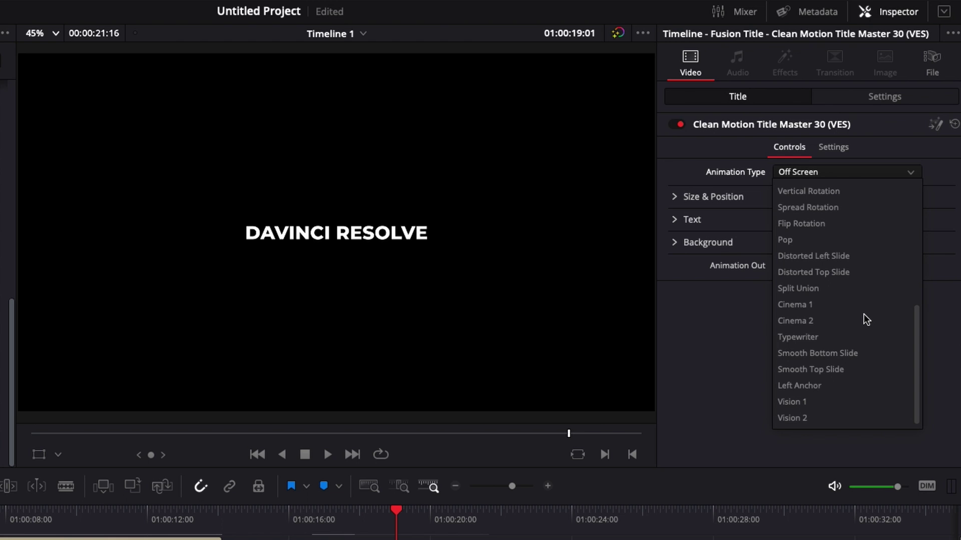
{"action": "key", "text": "Escape"}
{"action": "scroll", "coordinate": [195, 144], "scroll_direction": "up", "scroll_amount": 8}
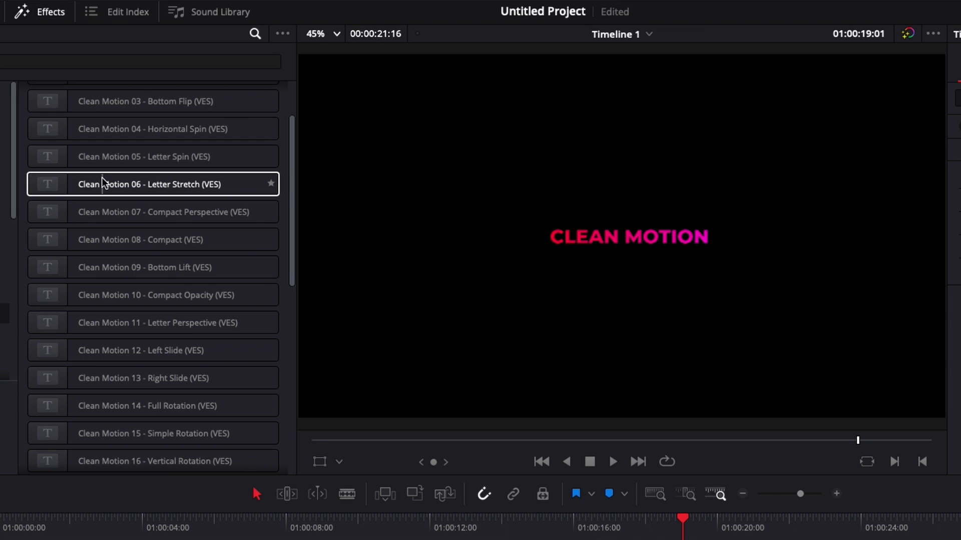
{"action": "scroll", "coordinate": [112, 452], "scroll_direction": "down", "scroll_amount": 10}
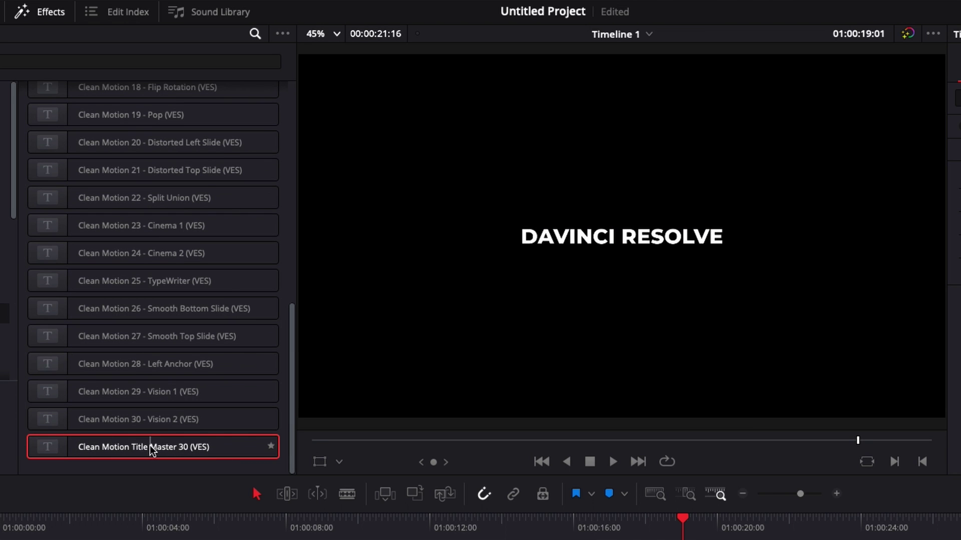
- Place another Title Master 30 on Video 2 and set its entry animation to Full Rotation
{"action": "left_click_drag", "start_coordinate": [149, 445], "coordinate": [575, 386]}
{"action": "left_click", "coordinate": [540, 352]}
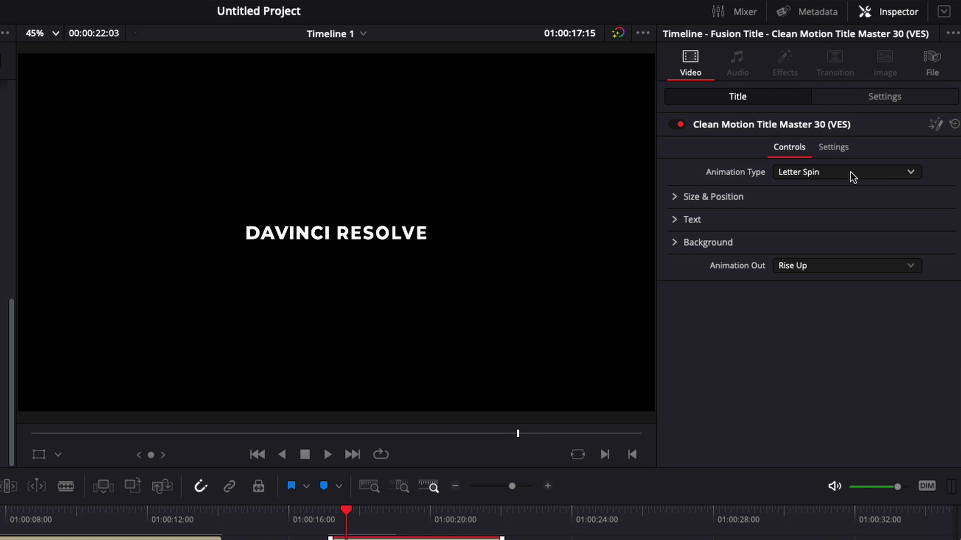
{"action": "left_click", "coordinate": [851, 172]}
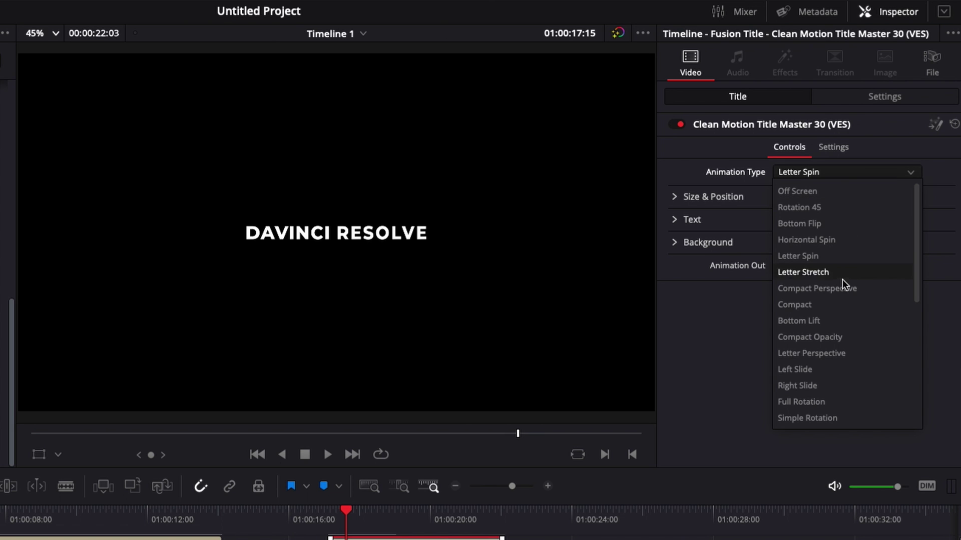
{"action": "scroll", "coordinate": [840, 298], "scroll_direction": "down", "scroll_amount": 5}
{"action": "left_click", "coordinate": [812, 191]}
{"action": "left_click", "coordinate": [846, 172]}
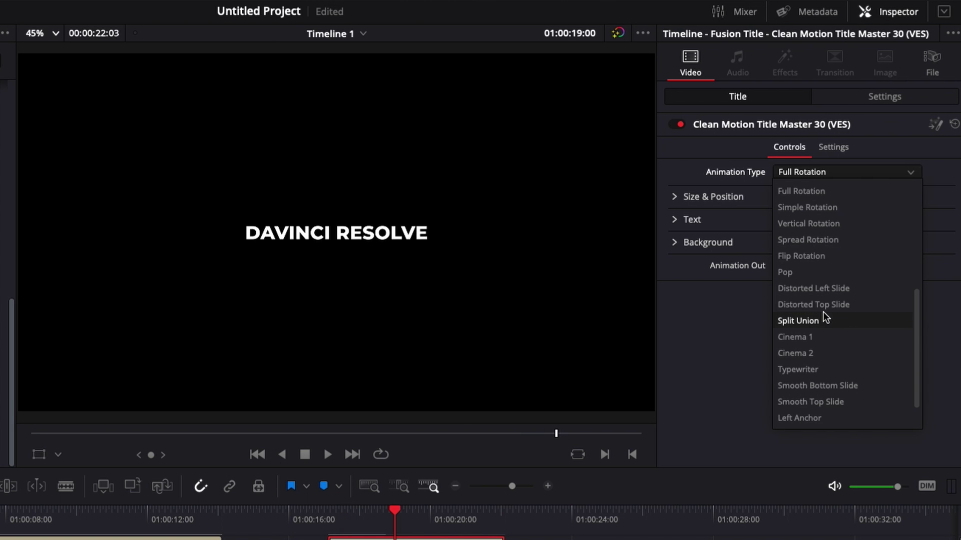
{"action": "left_click", "coordinate": [733, 311]}
{"action": "left_click", "coordinate": [806, 267]}
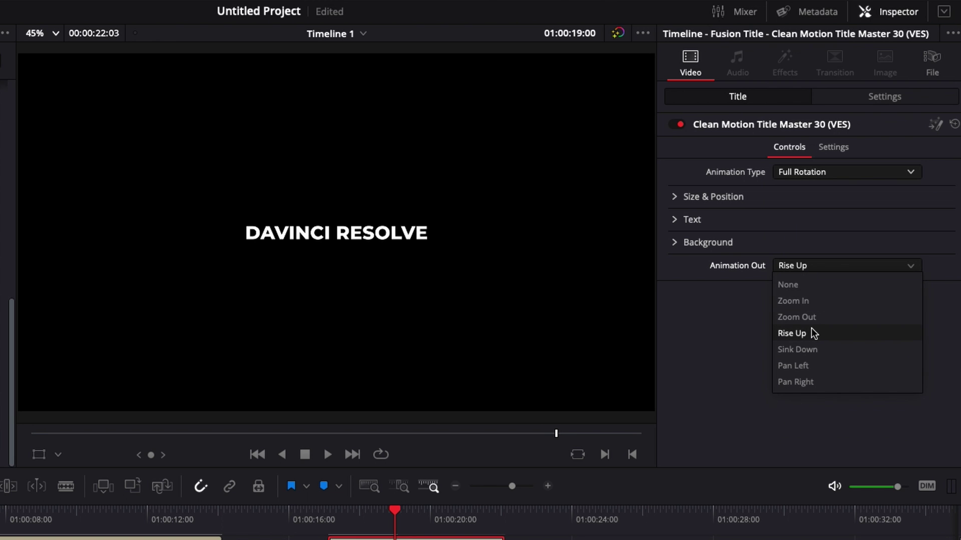